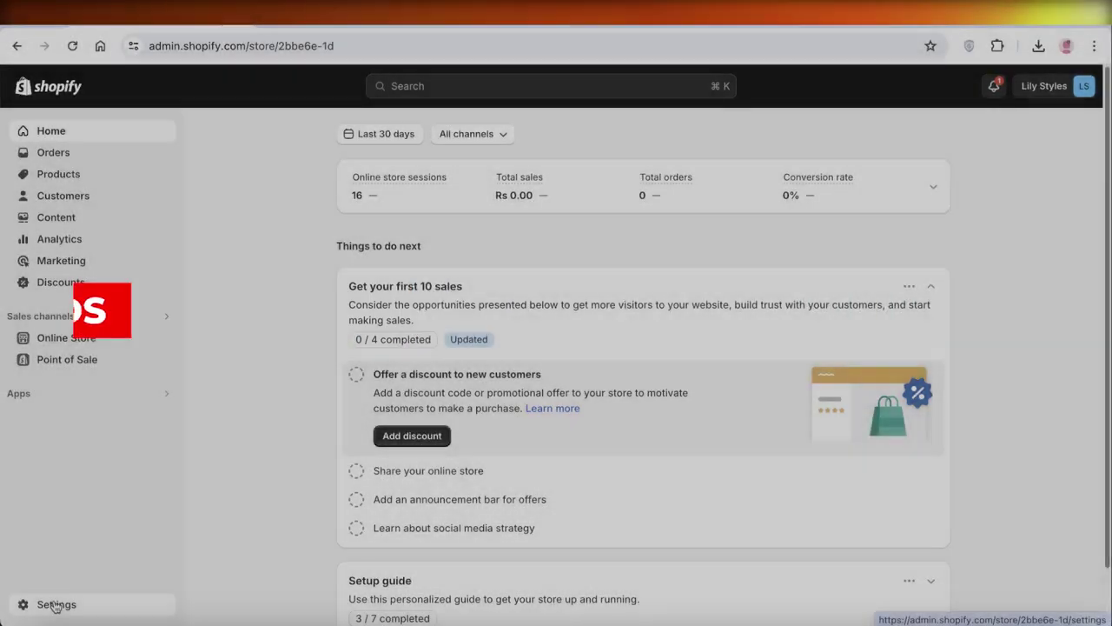
Step: Open the Shopify admin Settings to the Store details page with profile and billing info
{"action": "left_click", "coordinate": [26, 603]}
{"action": "left_click", "coordinate": [1083, 134]}
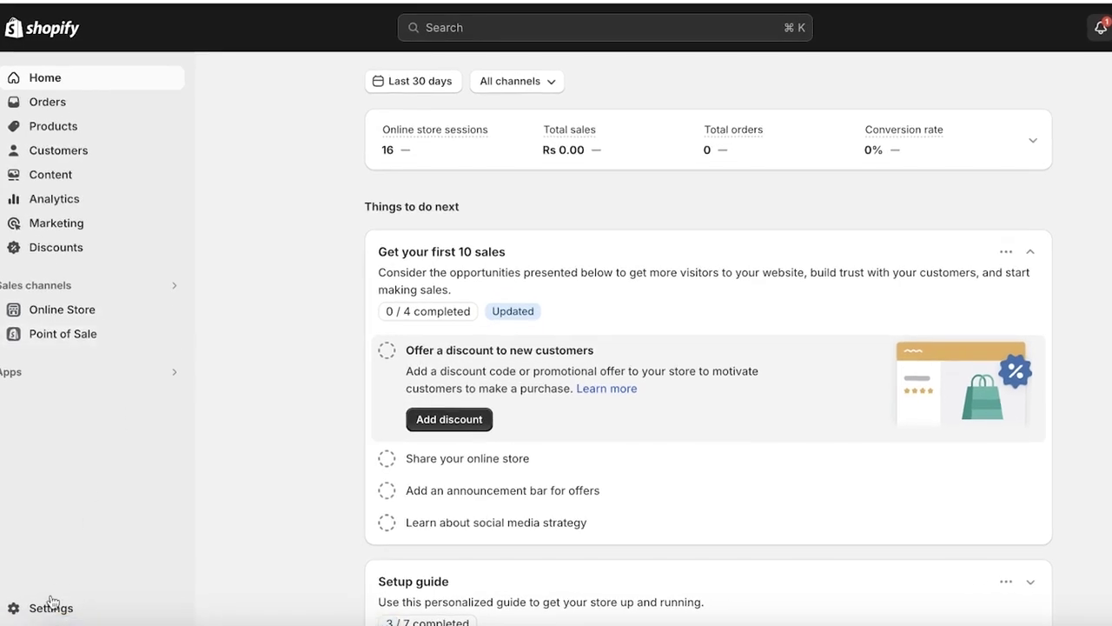
{"action": "left_click", "coordinate": [39, 607]}
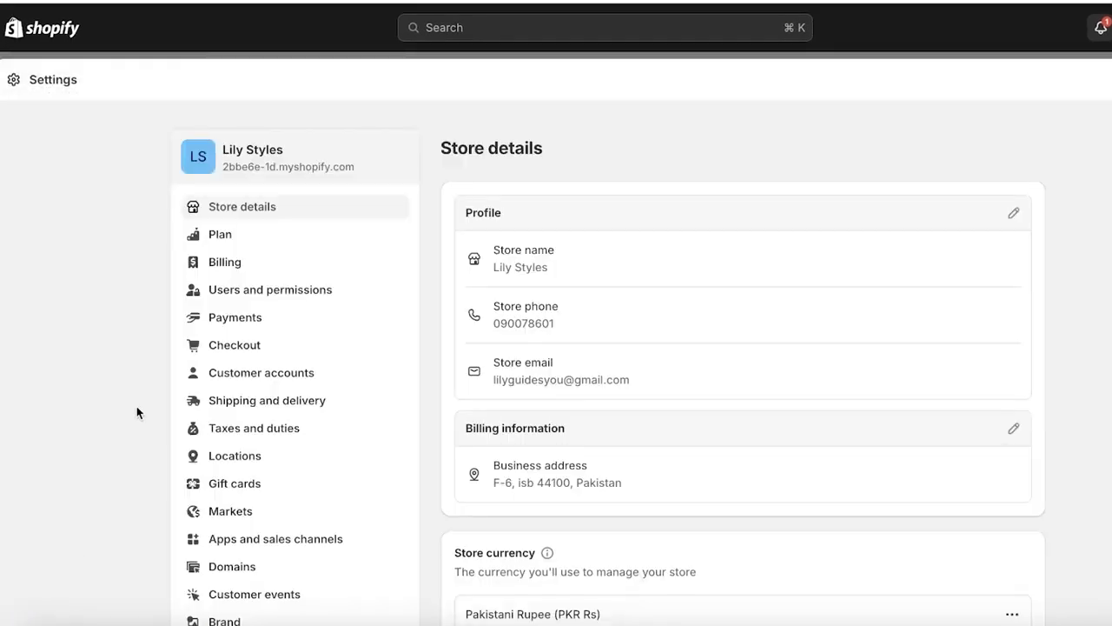
{"action": "scroll", "coordinate": [137, 412], "scroll_direction": "down", "scroll_amount": 1}
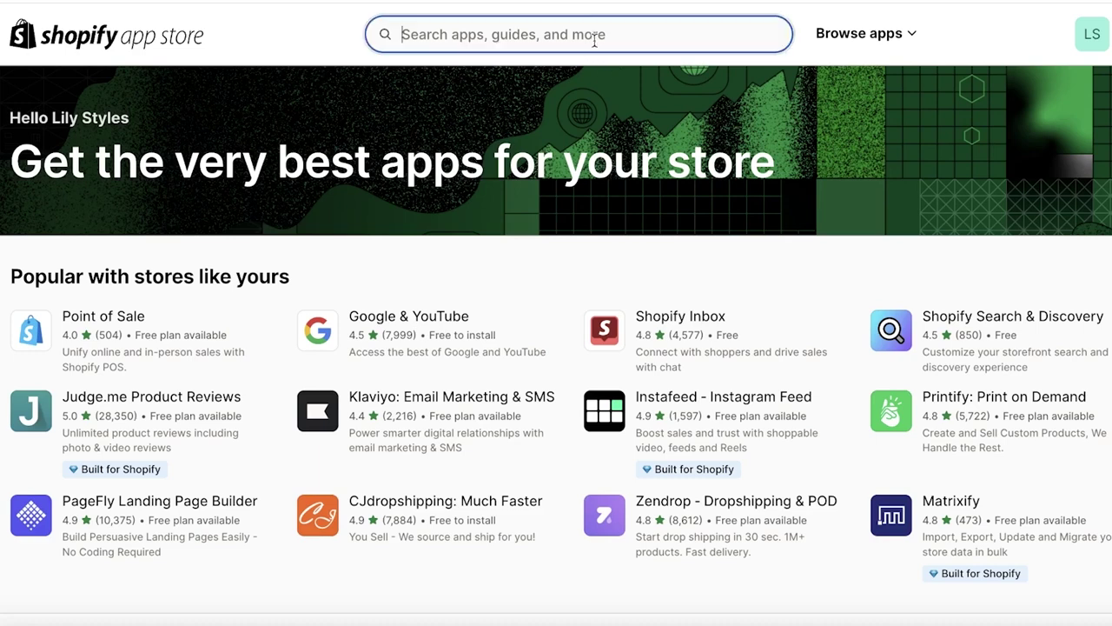
Step: Search the App Store for 'auto' and view the AutoDS: AI Dropshipping & POD pricing plans
{"action": "type", "text": "autods"}
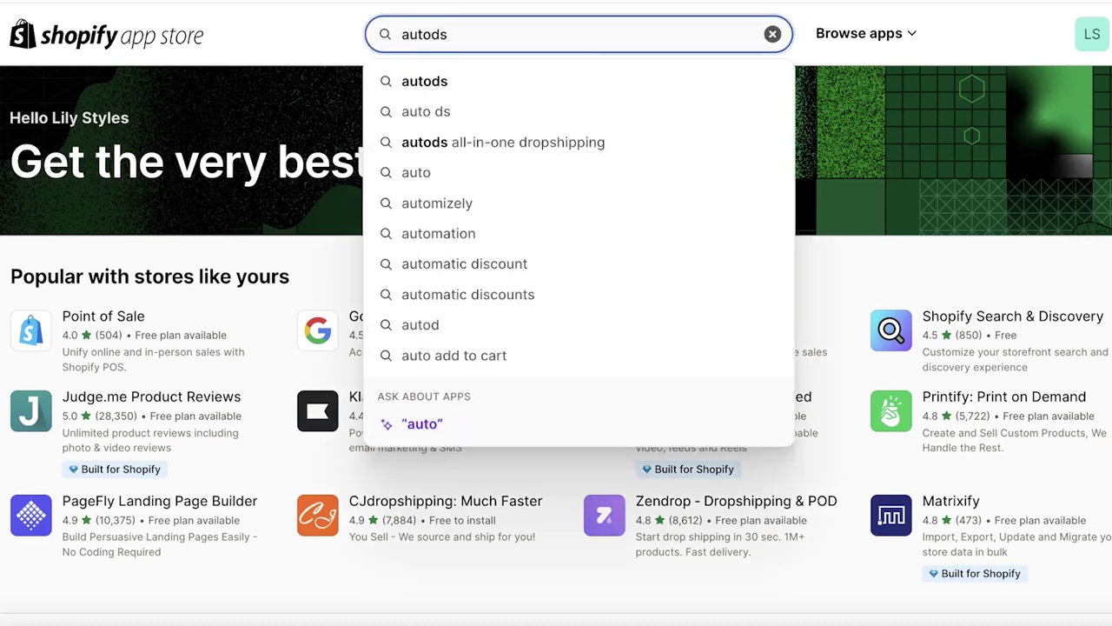
{"action": "left_click", "coordinate": [580, 90]}
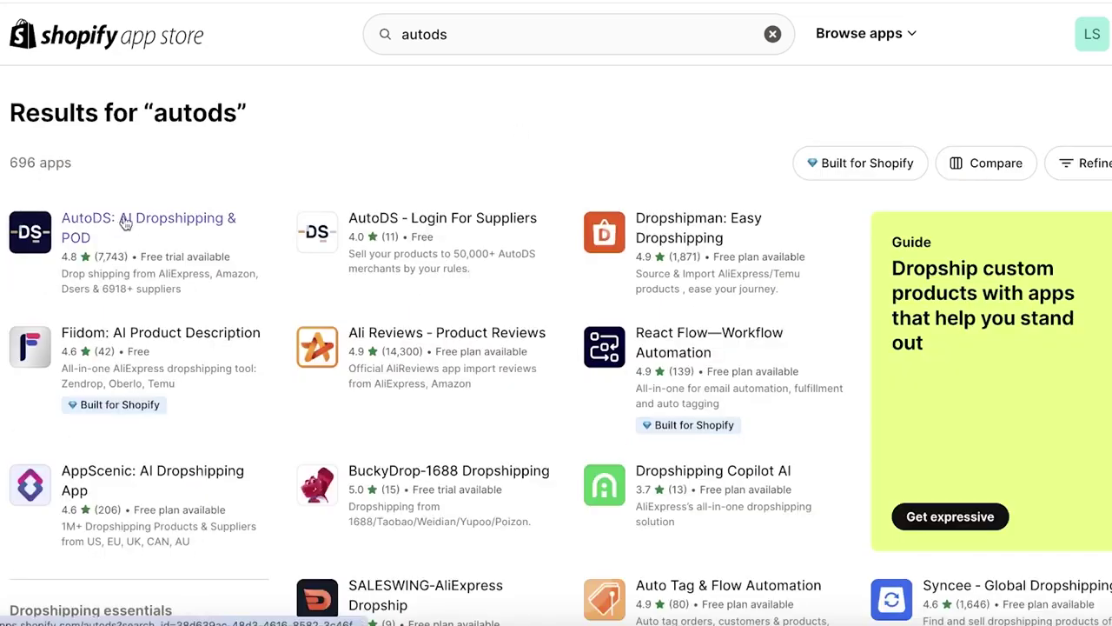
{"action": "left_click", "coordinate": [125, 223]}
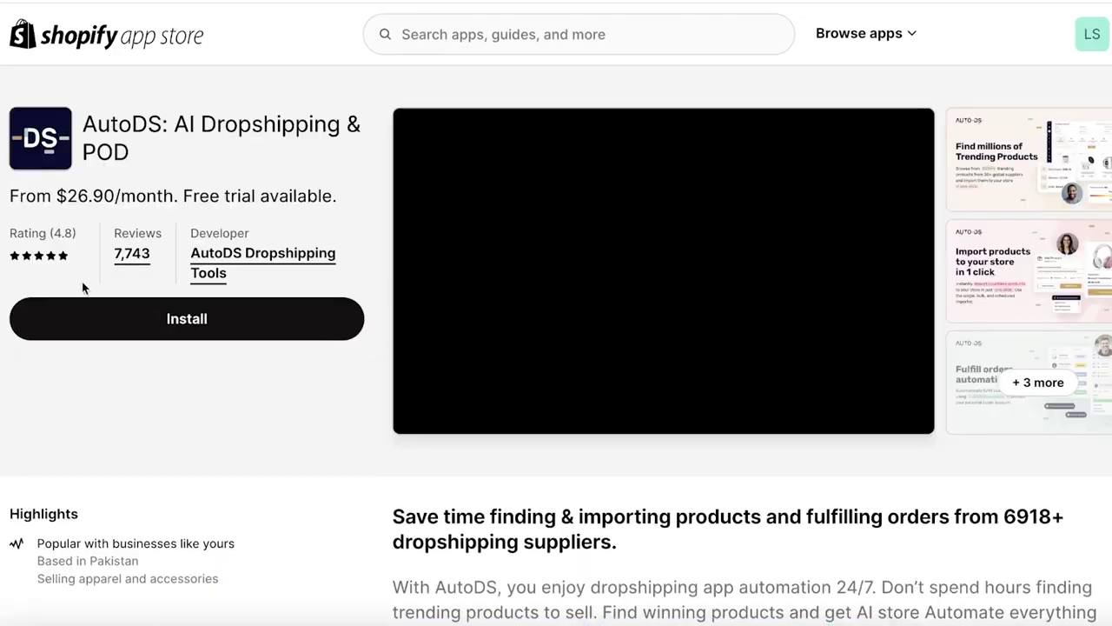
{"action": "scroll", "coordinate": [85, 291], "scroll_direction": "down", "scroll_amount": 1}
{"action": "scroll", "coordinate": [87, 304], "scroll_direction": "down", "scroll_amount": 10}
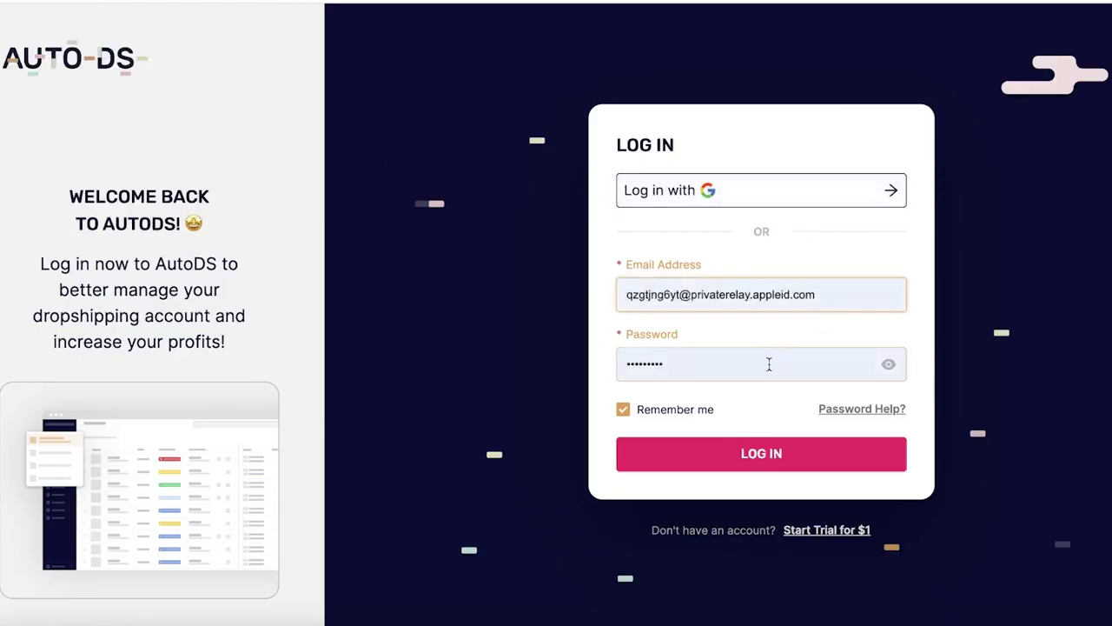
Step: Start the $1 AutoDS trial, signing up with an e-mail address, full name and password
{"action": "left_click", "coordinate": [795, 467]}
{"action": "left_click", "coordinate": [824, 559]}
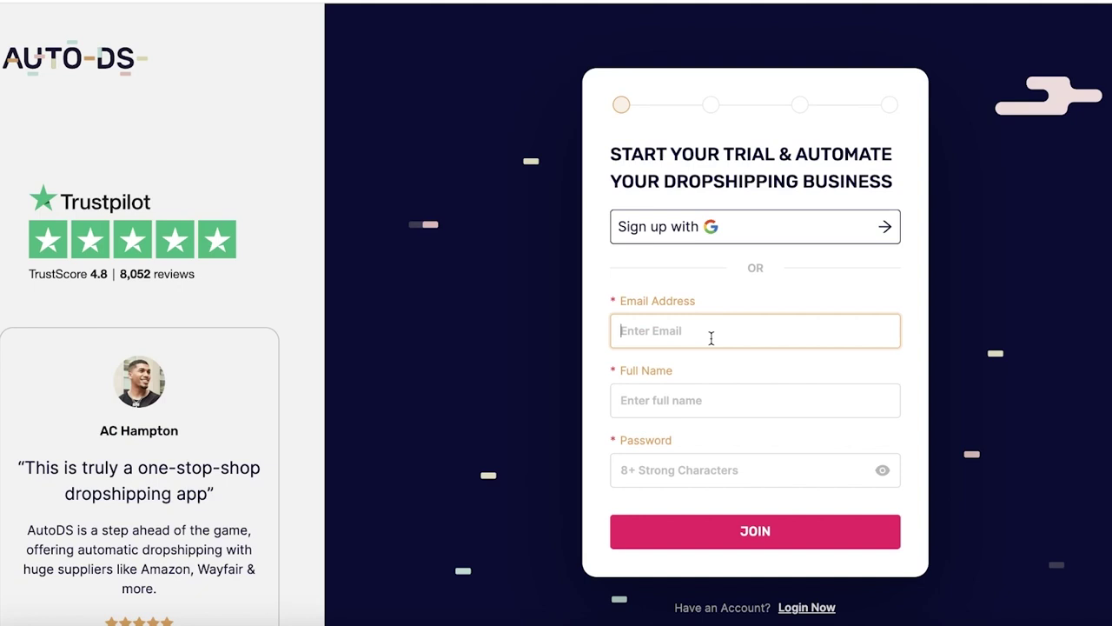
{"action": "left_click", "coordinate": [621, 330]}
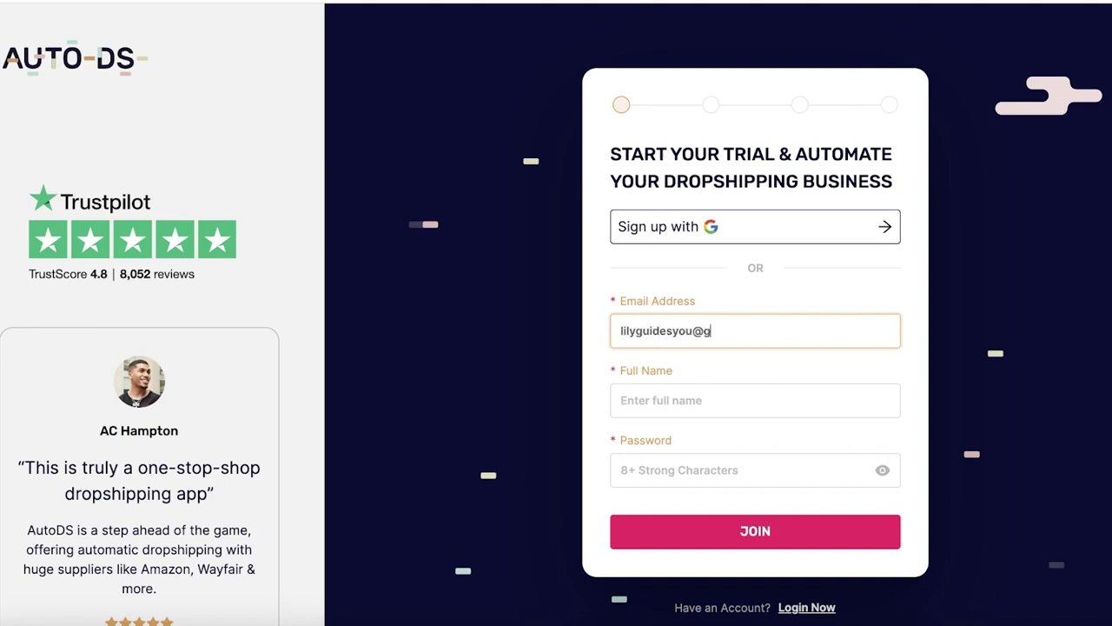
{"action": "left_click", "coordinate": [691, 382]}
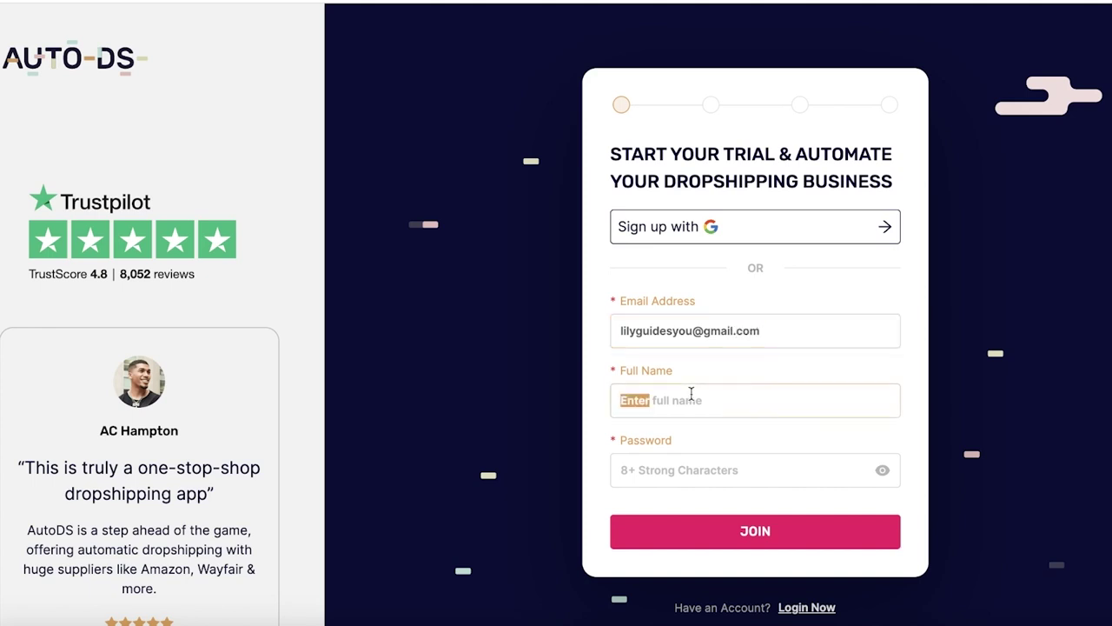
{"action": "left_click", "coordinate": [757, 391]}
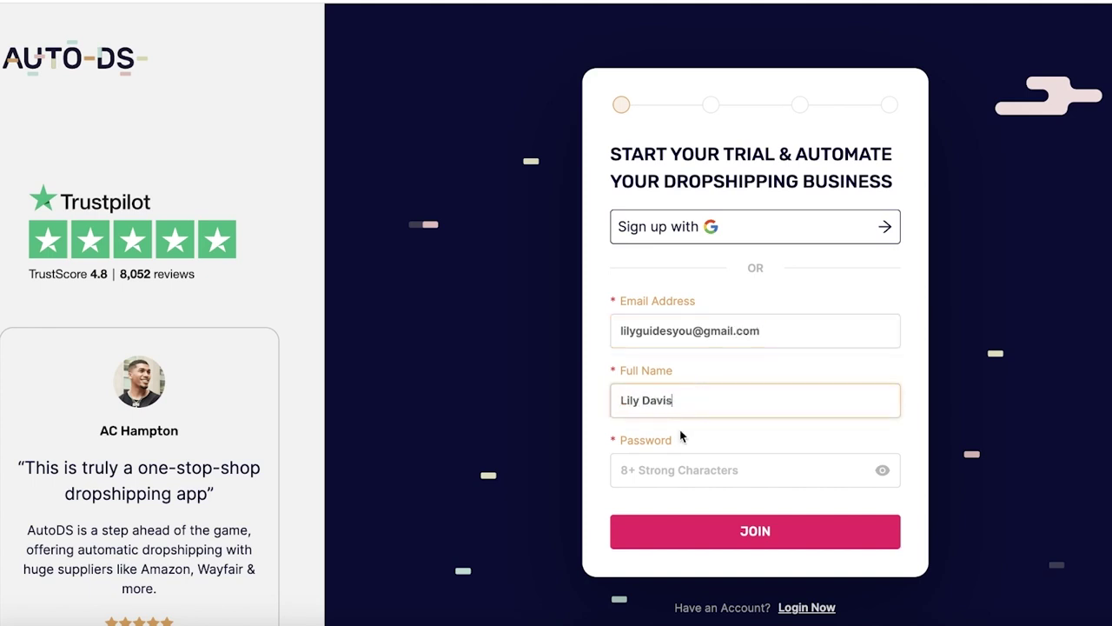
{"action": "left_click", "coordinate": [682, 467]}
{"action": "type", "text": "L"}
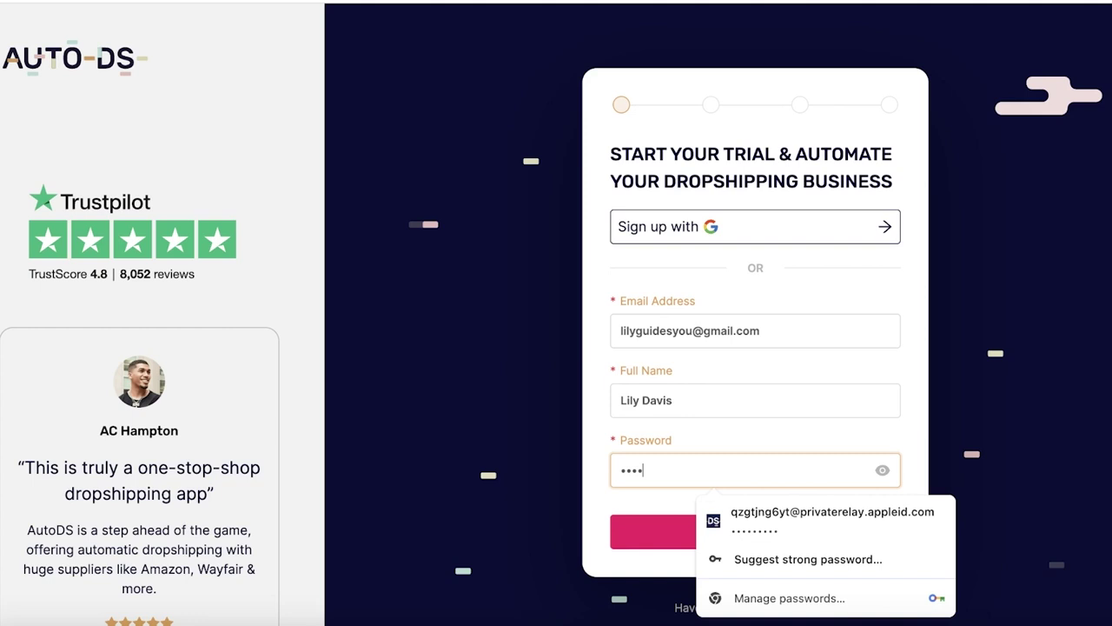
{"action": "key", "text": "Return"}
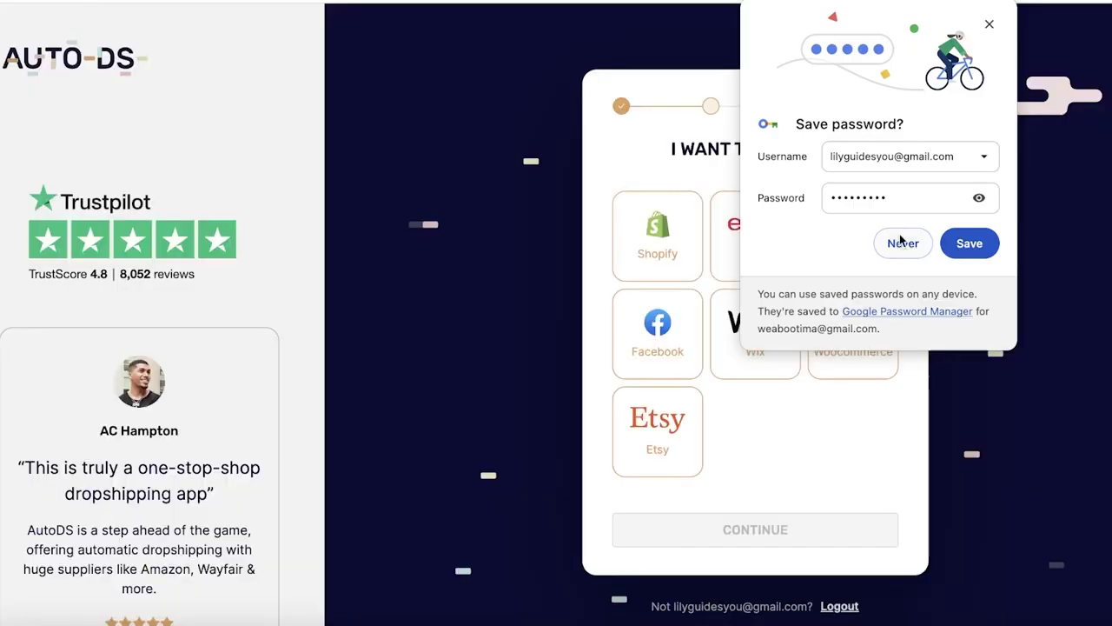
Step: Choose Shopify as the selling platform and start the Import 200 plan for $0.99
{"action": "left_click", "coordinate": [901, 241]}
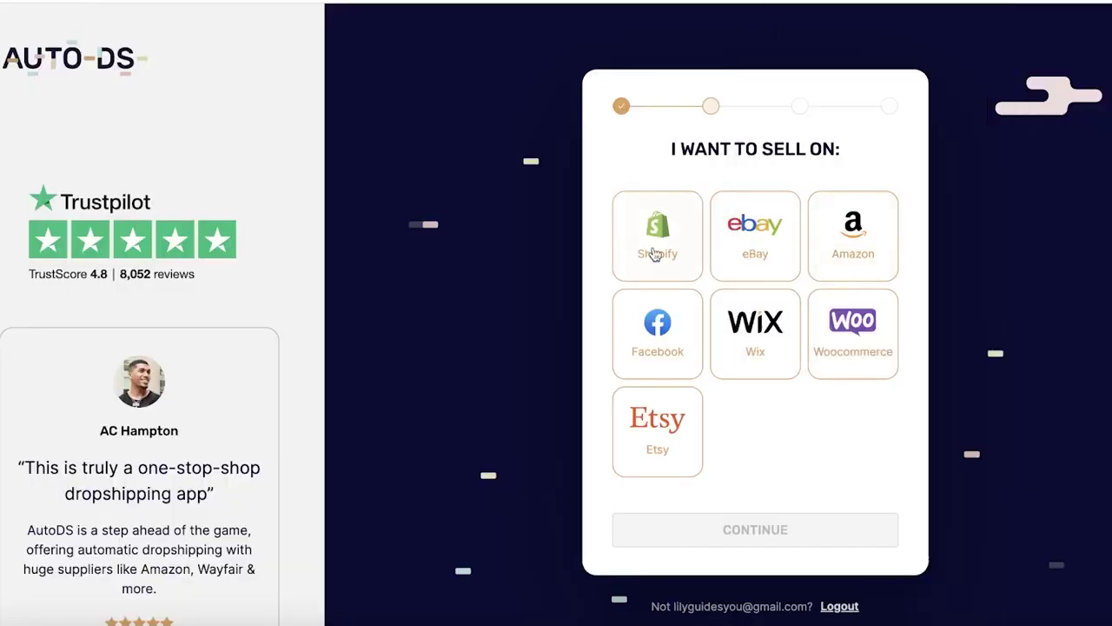
{"action": "left_click", "coordinate": [643, 237]}
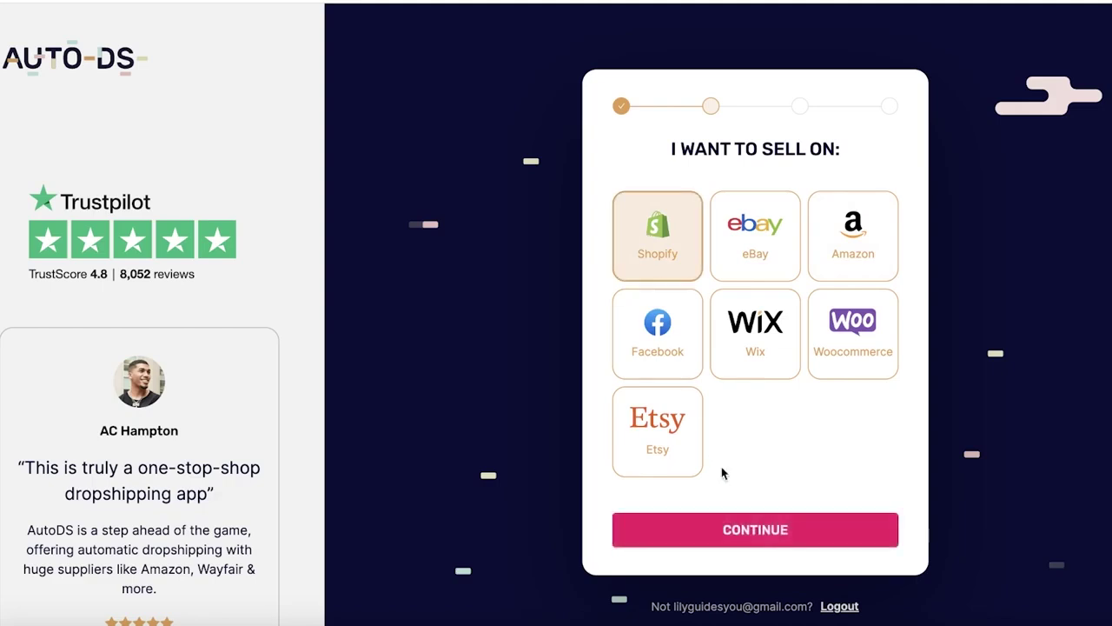
{"action": "left_click", "coordinate": [736, 529]}
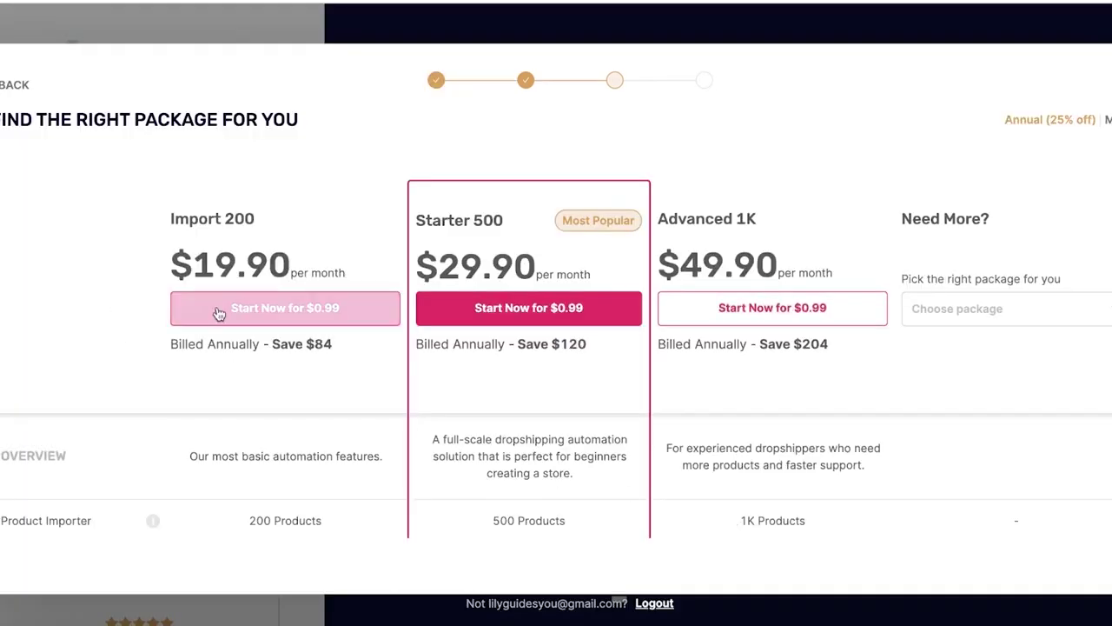
{"action": "left_click", "coordinate": [218, 310]}
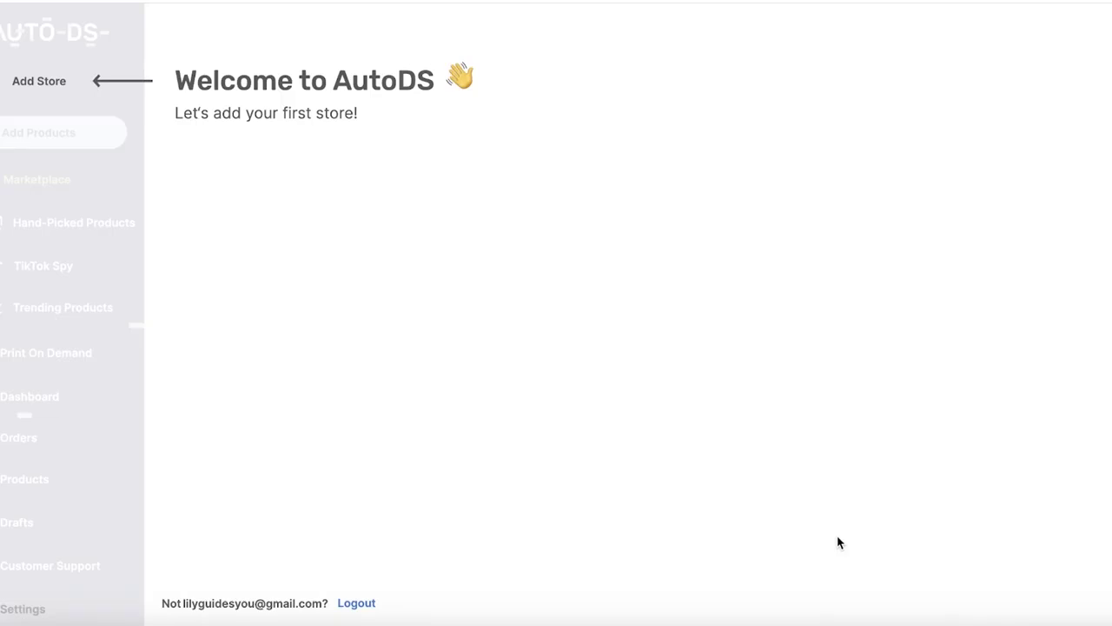
Step: Add a store to AutoDS by connecting an existing Shopify store
{"action": "left_click", "coordinate": [26, 87]}
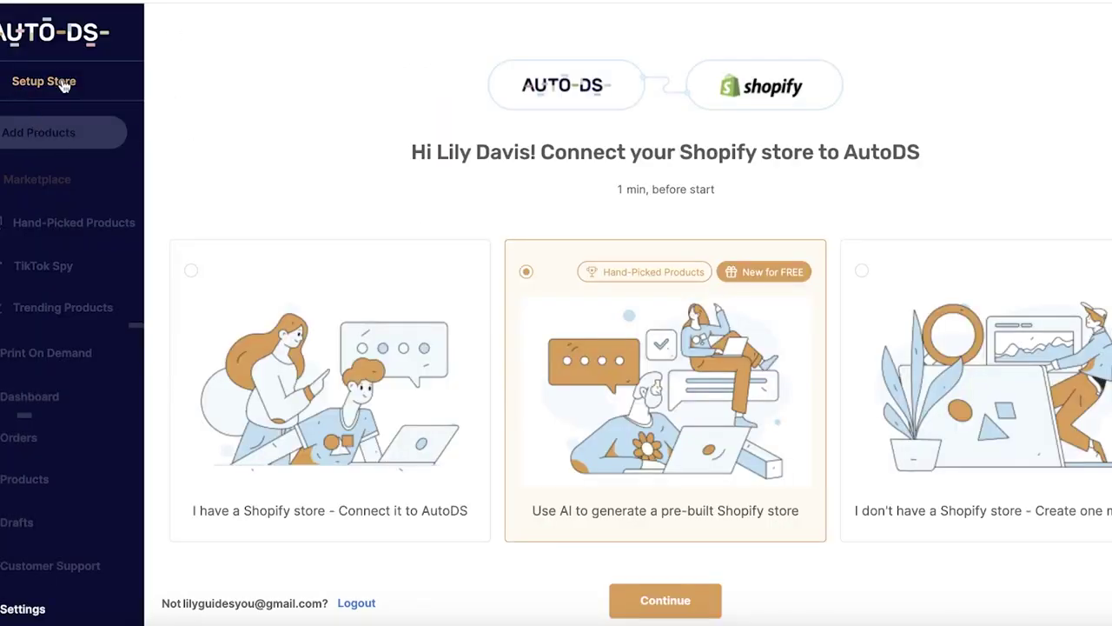
{"action": "scroll", "coordinate": [773, 189], "scroll_direction": "down", "scroll_amount": 1}
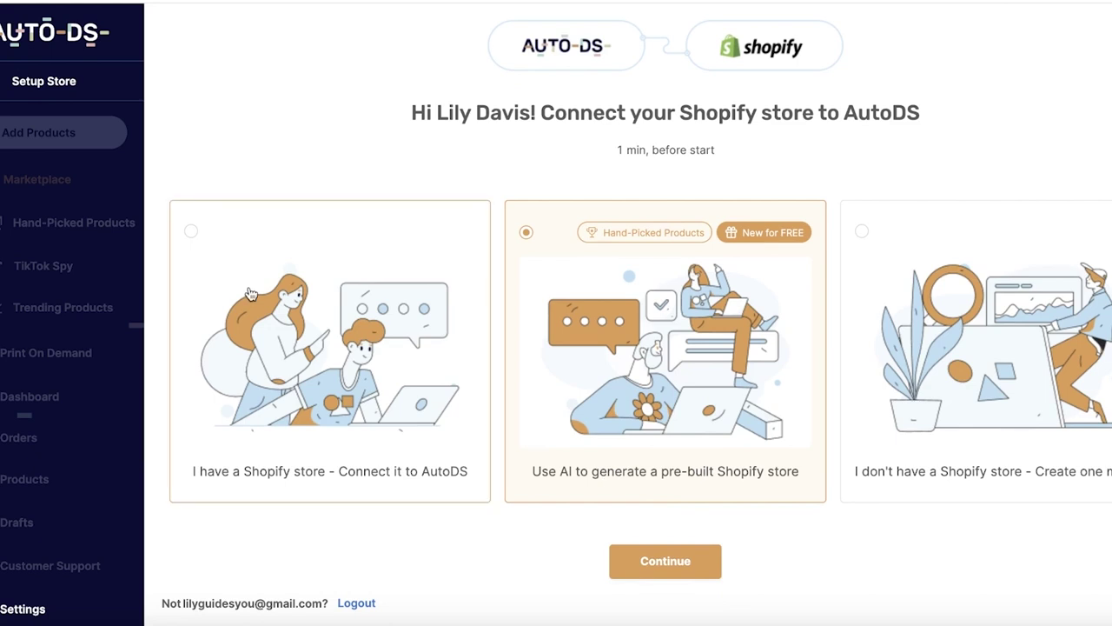
{"action": "left_click", "coordinate": [250, 293]}
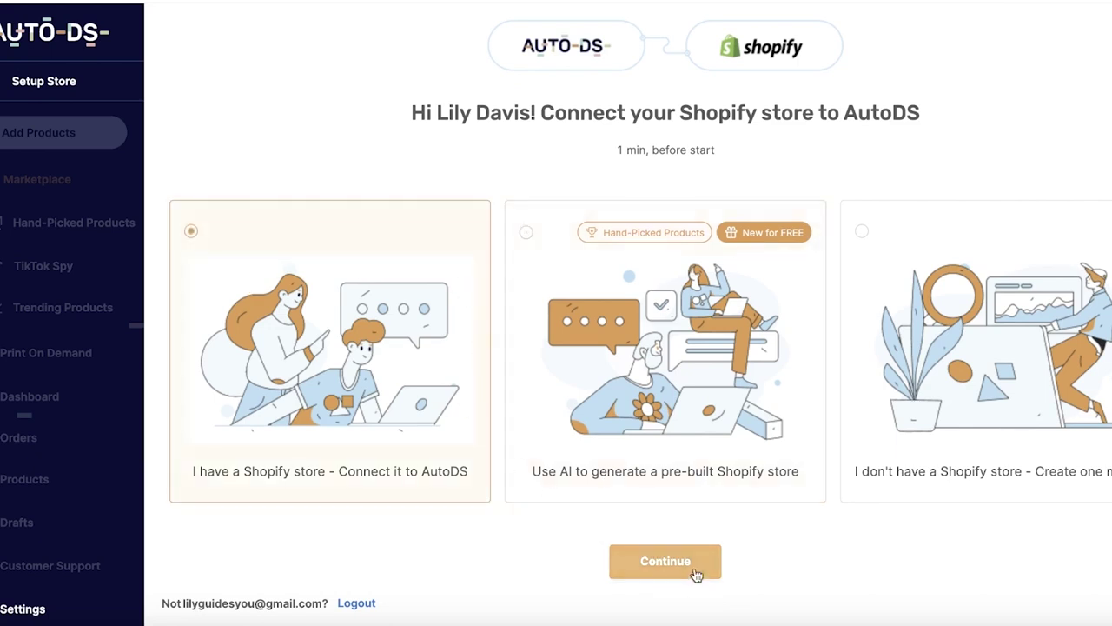
{"action": "left_click", "coordinate": [641, 550]}
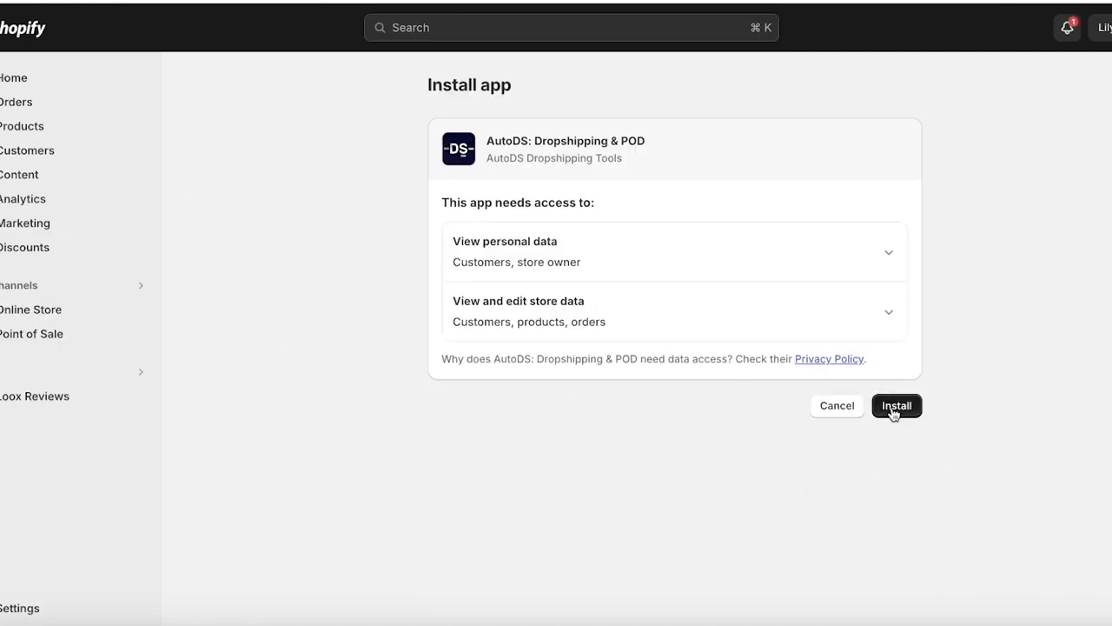
Step: Install the AutoDS: Dropshipping & POD app, granting access to customer, product and order data
{"action": "left_click", "coordinate": [895, 407]}
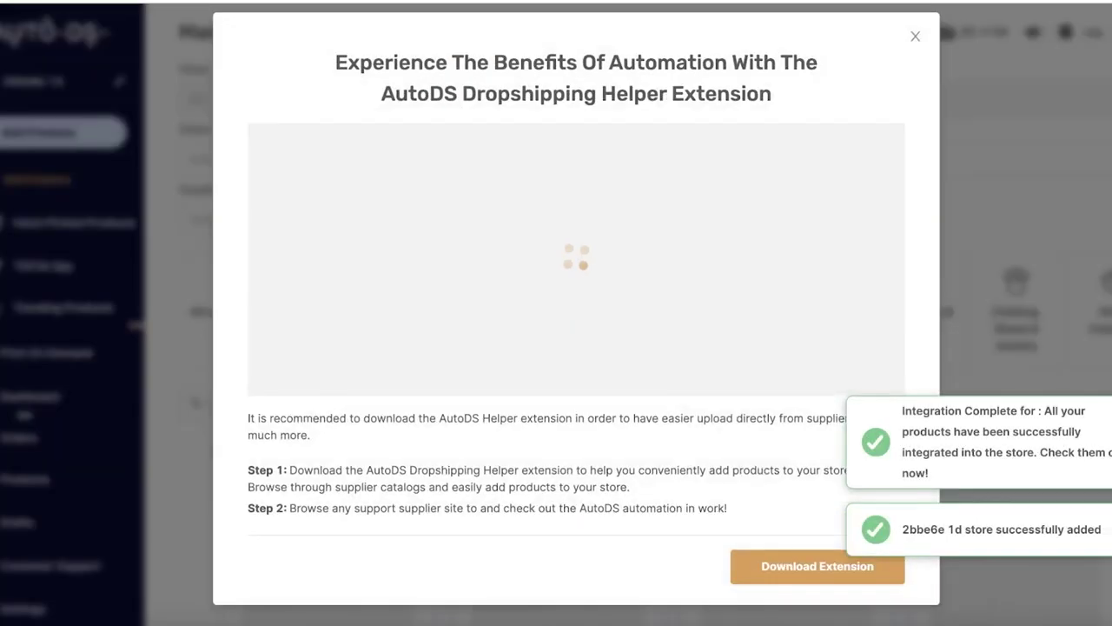
Step: Dismiss the Helper Extension and 'dropshipping family' popups to reveal the Marketplace
{"action": "left_click", "coordinate": [915, 36]}
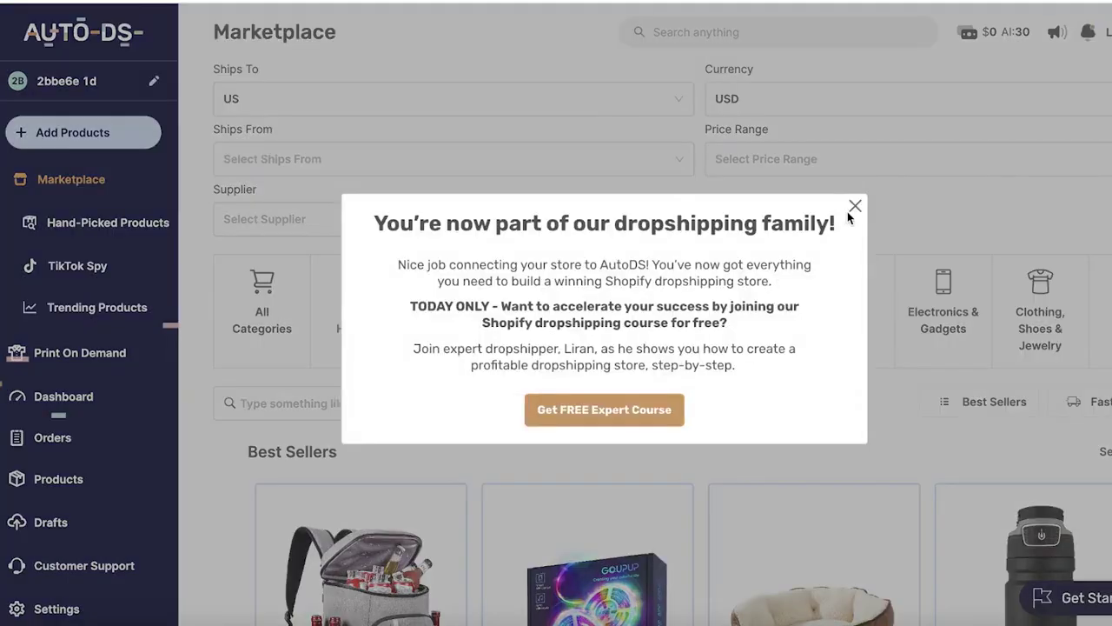
{"action": "left_click", "coordinate": [854, 208]}
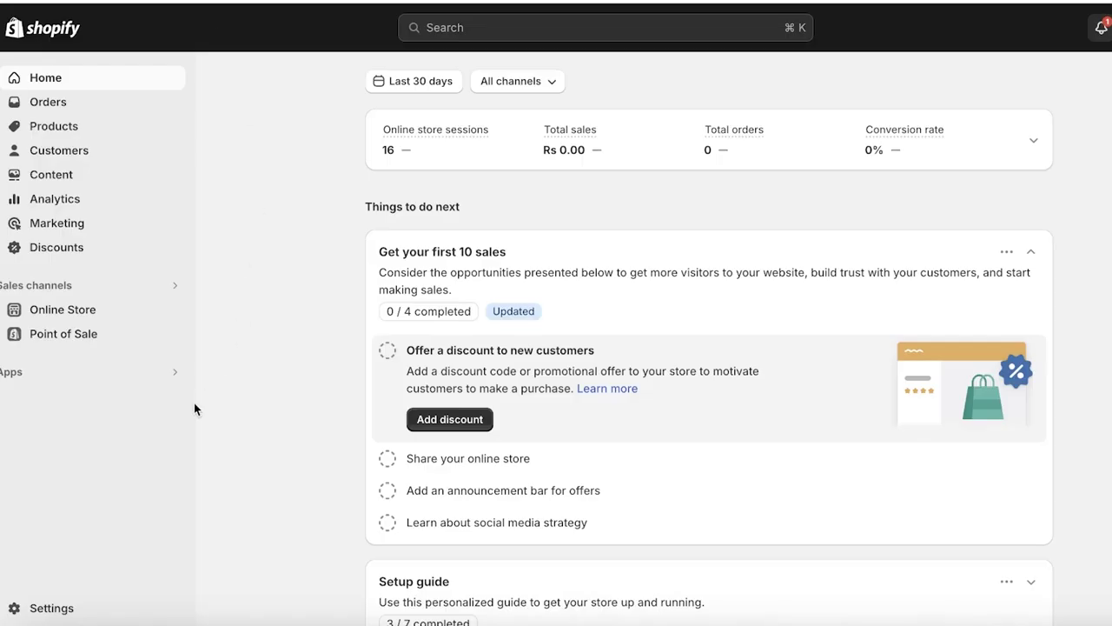
Step: Activate the Bogus Gateway test provider in Shopify's Payments settings
{"action": "left_click", "coordinate": [48, 607]}
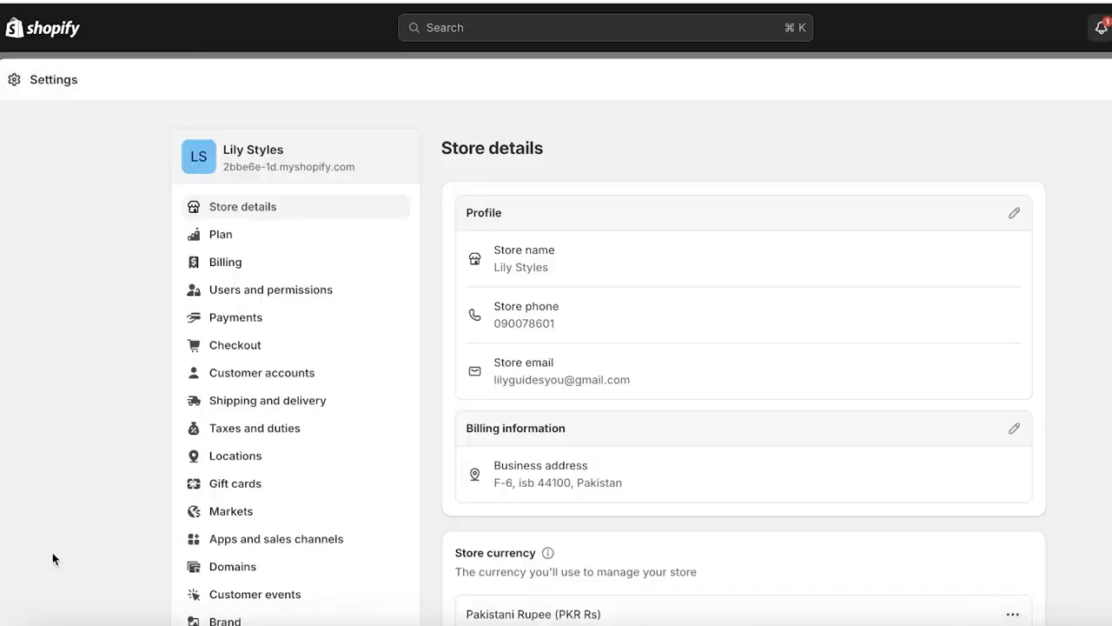
{"action": "left_click", "coordinate": [222, 328]}
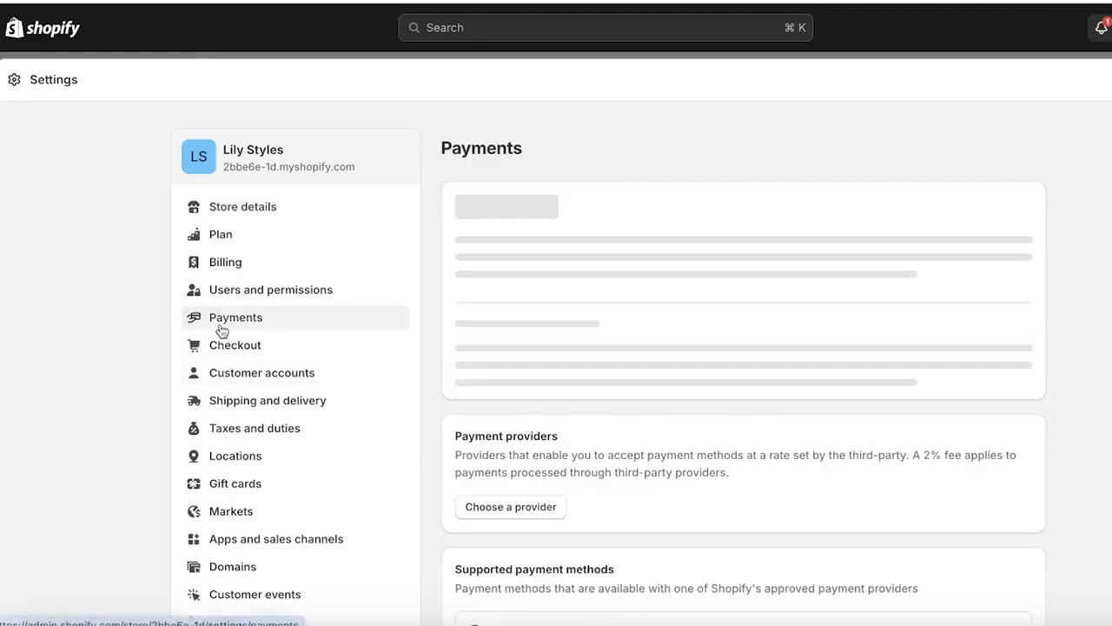
{"action": "scroll", "coordinate": [572, 272], "scroll_direction": "down", "scroll_amount": 2}
{"action": "scroll", "coordinate": [569, 270], "scroll_direction": "up", "scroll_amount": 2}
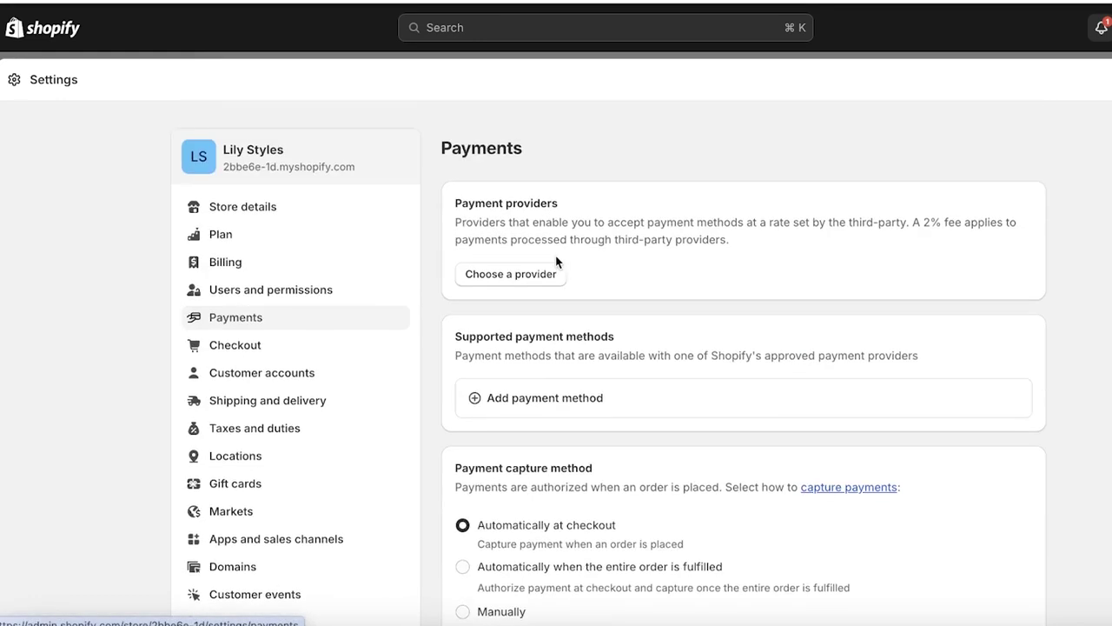
{"action": "left_click", "coordinate": [542, 285]}
{"action": "left_click", "coordinate": [536, 291]}
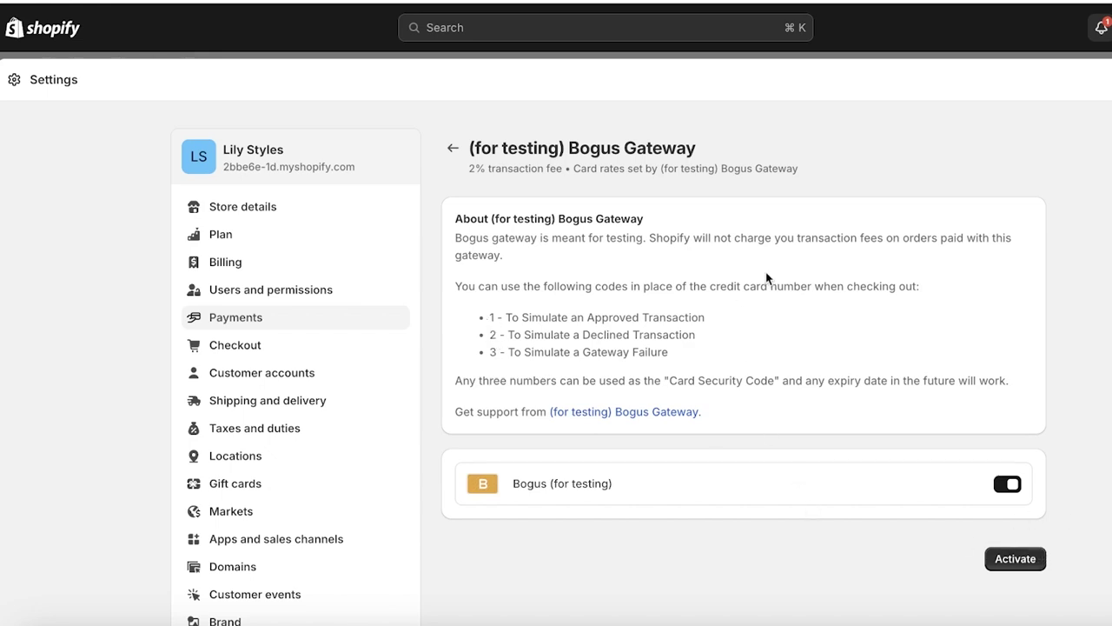
{"action": "left_click", "coordinate": [1039, 558]}
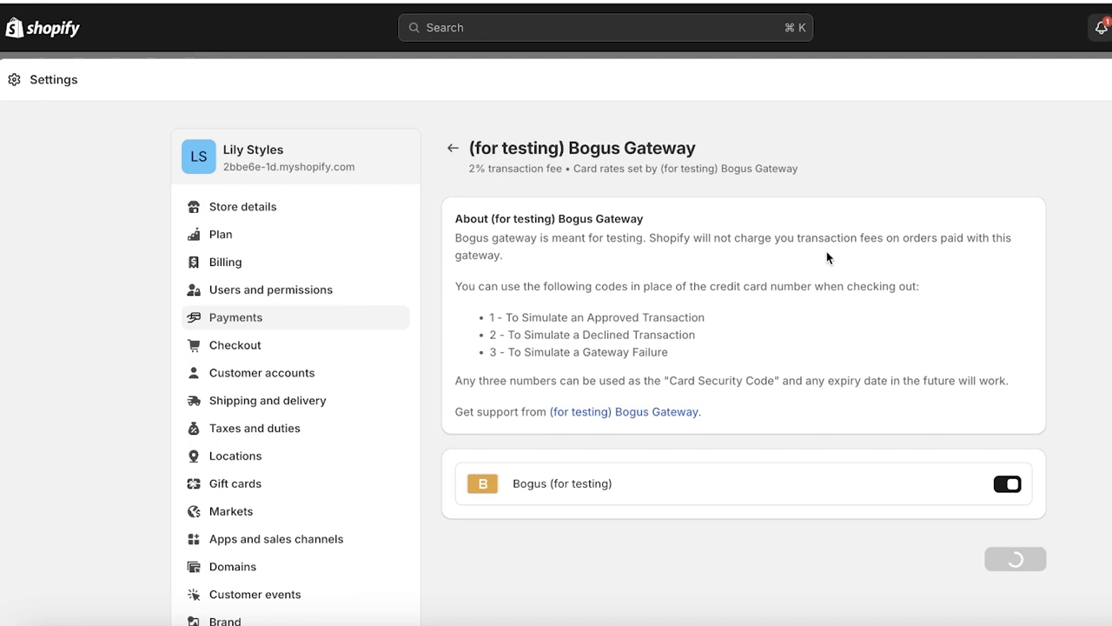
Step: Activate Cash on Delivery as a manual payment method and return to the dashboard
{"action": "left_click", "coordinate": [448, 151]}
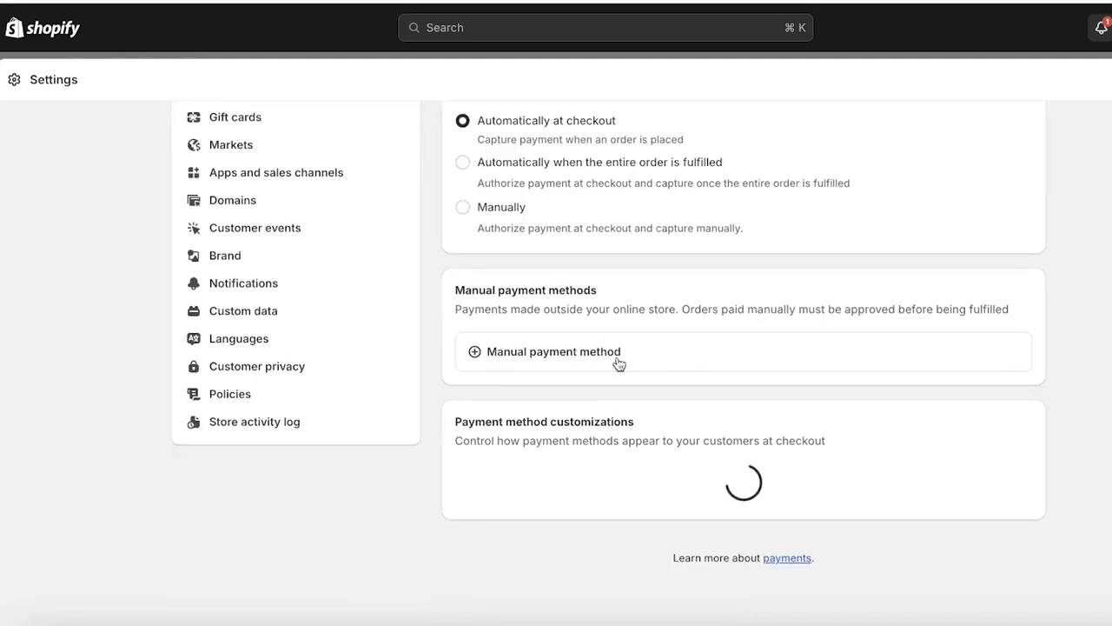
{"action": "left_click", "coordinate": [618, 358]}
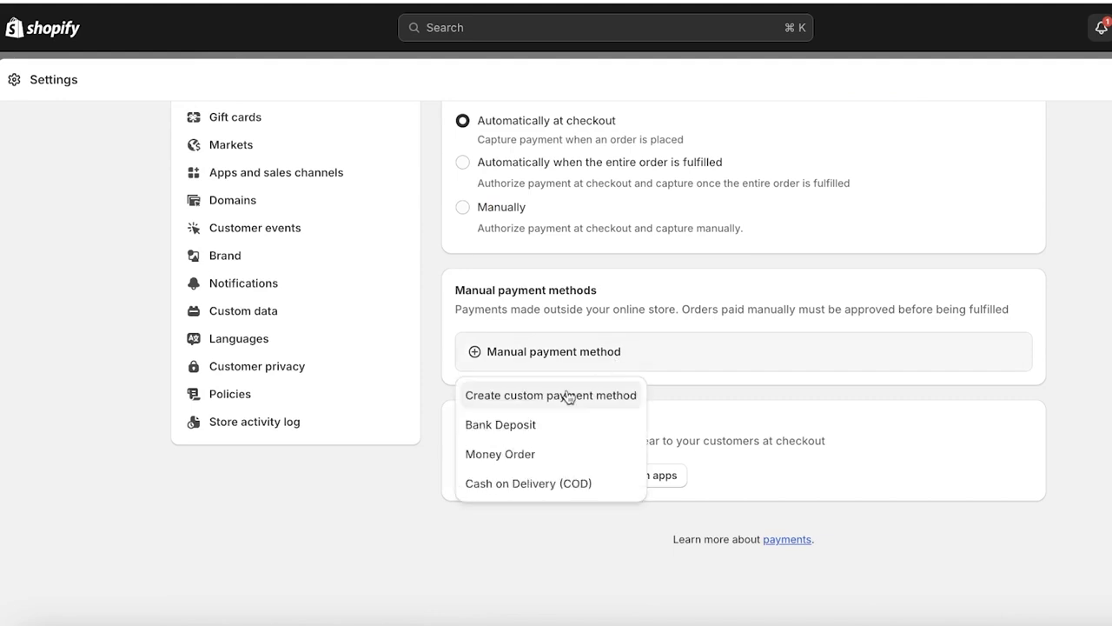
{"action": "left_click", "coordinate": [526, 483]}
{"action": "left_click", "coordinate": [549, 255]}
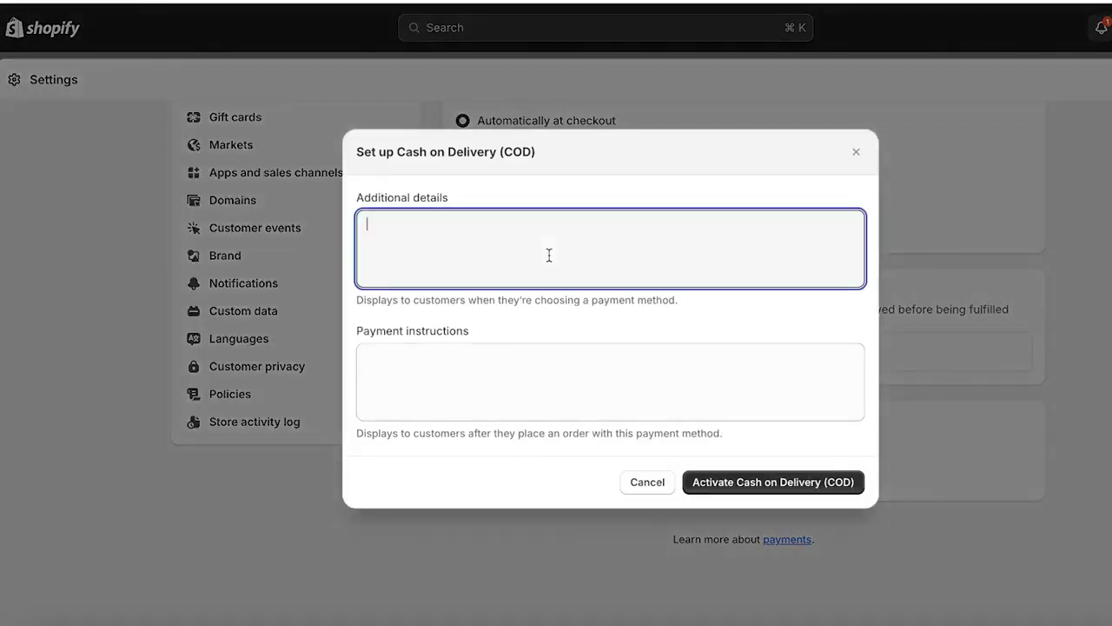
{"action": "left_click", "coordinate": [769, 483]}
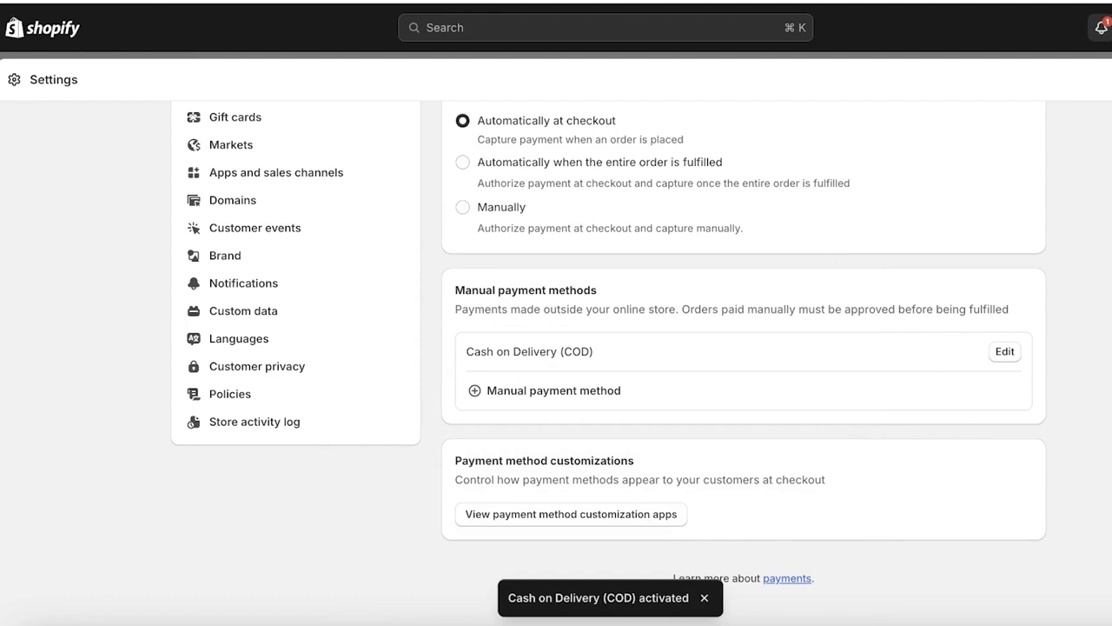
{"action": "key", "text": "Escape"}
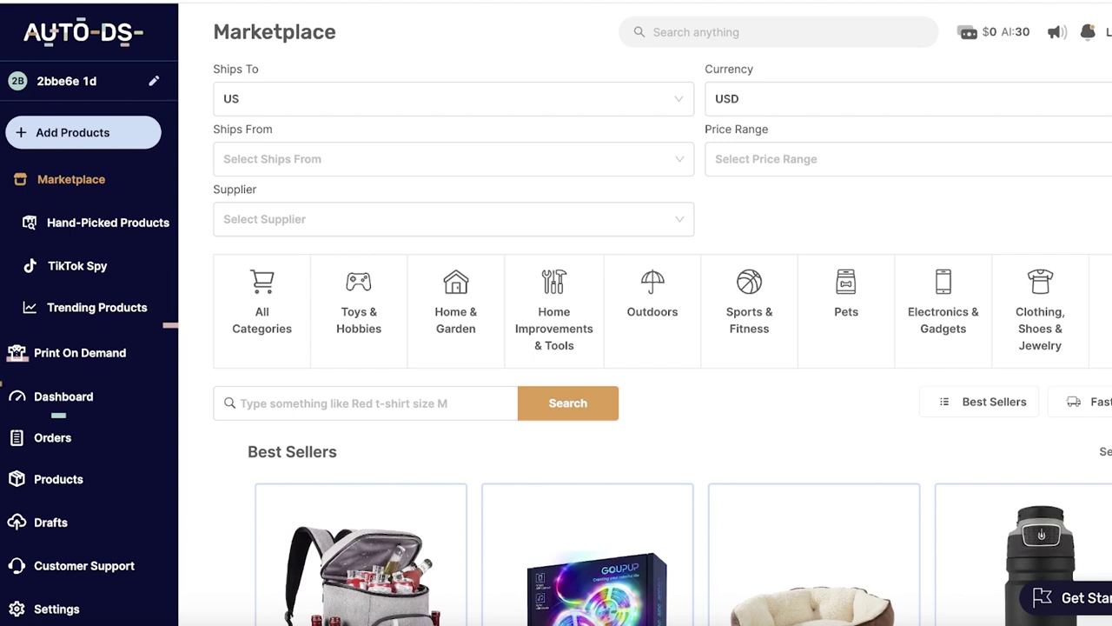
Step: Scroll the Marketplace to New Arrivals and import the 3pcs Tie Dye Print Bikini as a draft
{"action": "left_click", "coordinate": [101, 141]}
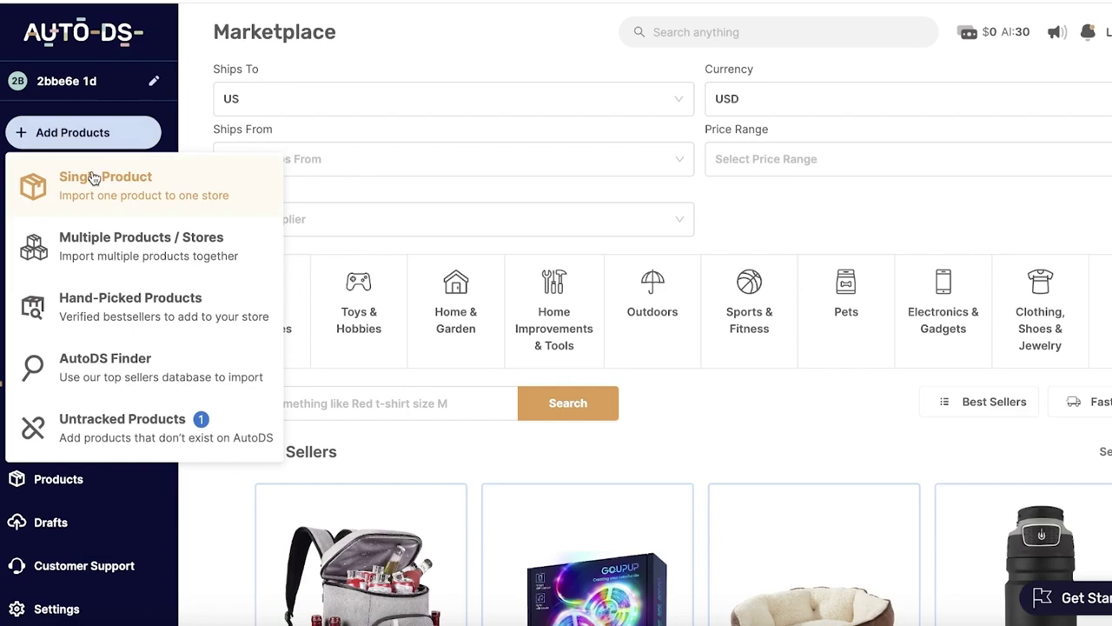
{"action": "left_click", "coordinate": [884, 229]}
{"action": "scroll", "coordinate": [645, 375], "scroll_direction": "down", "scroll_amount": 2}
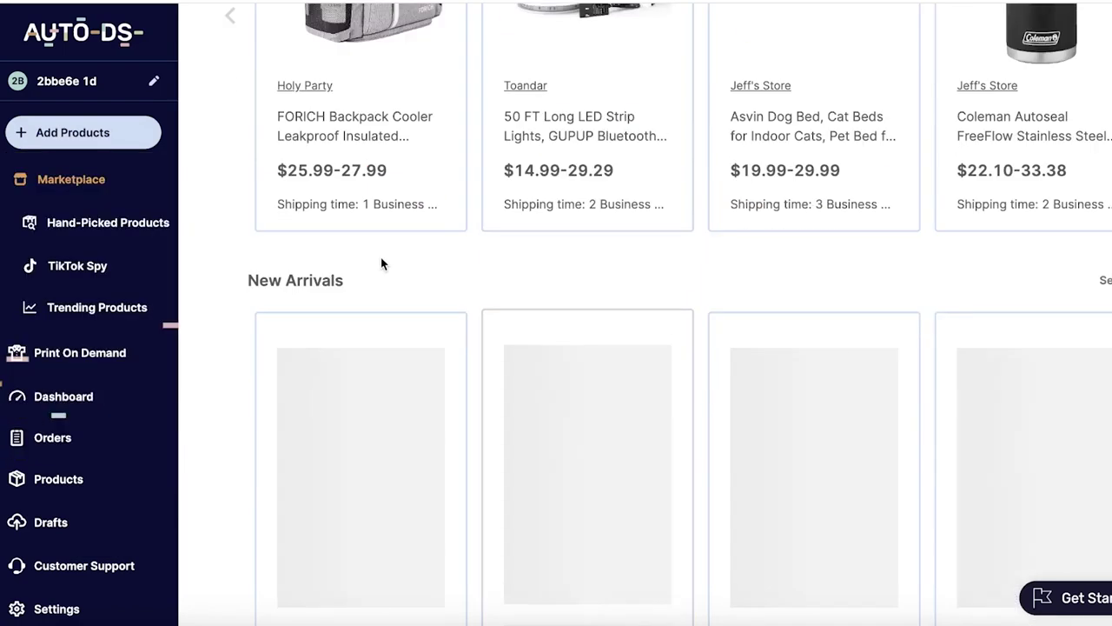
{"action": "scroll", "coordinate": [383, 264], "scroll_direction": "up", "scroll_amount": 3}
{"action": "scroll", "coordinate": [845, 250], "scroll_direction": "down", "scroll_amount": 5}
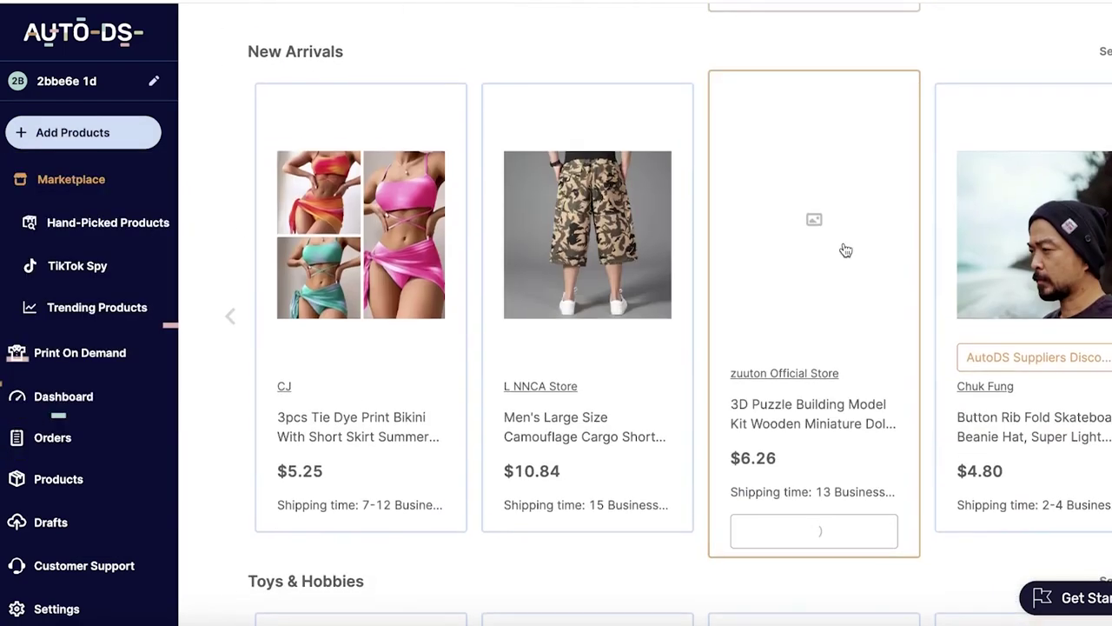
{"action": "mouse_move", "coordinate": [414, 209]}
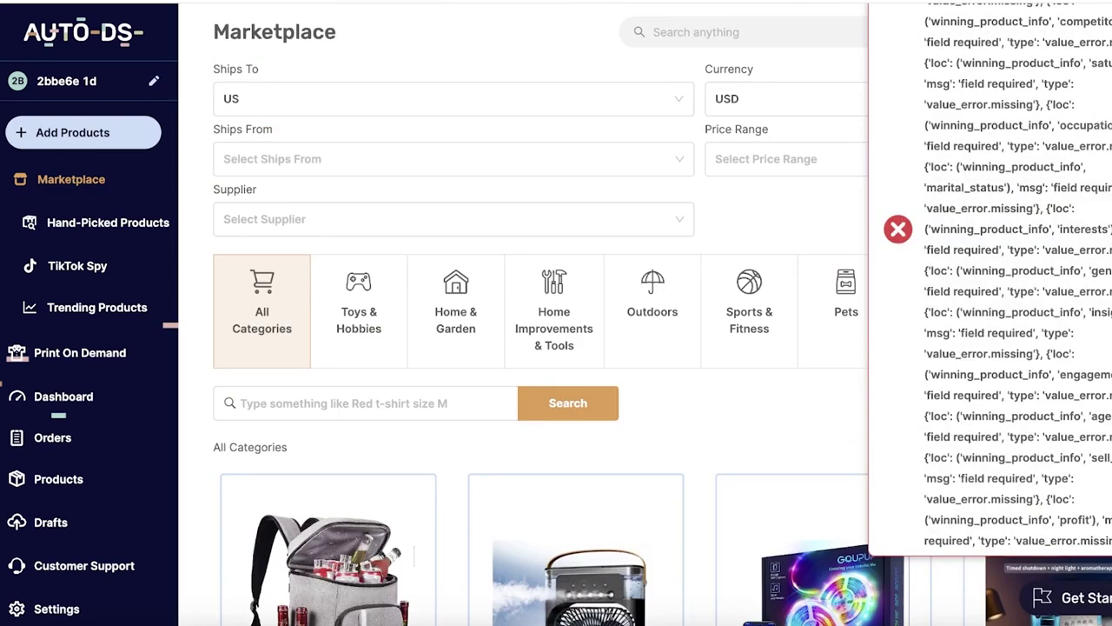
{"action": "scroll", "coordinate": [490, 188], "scroll_direction": "down", "scroll_amount": 3}
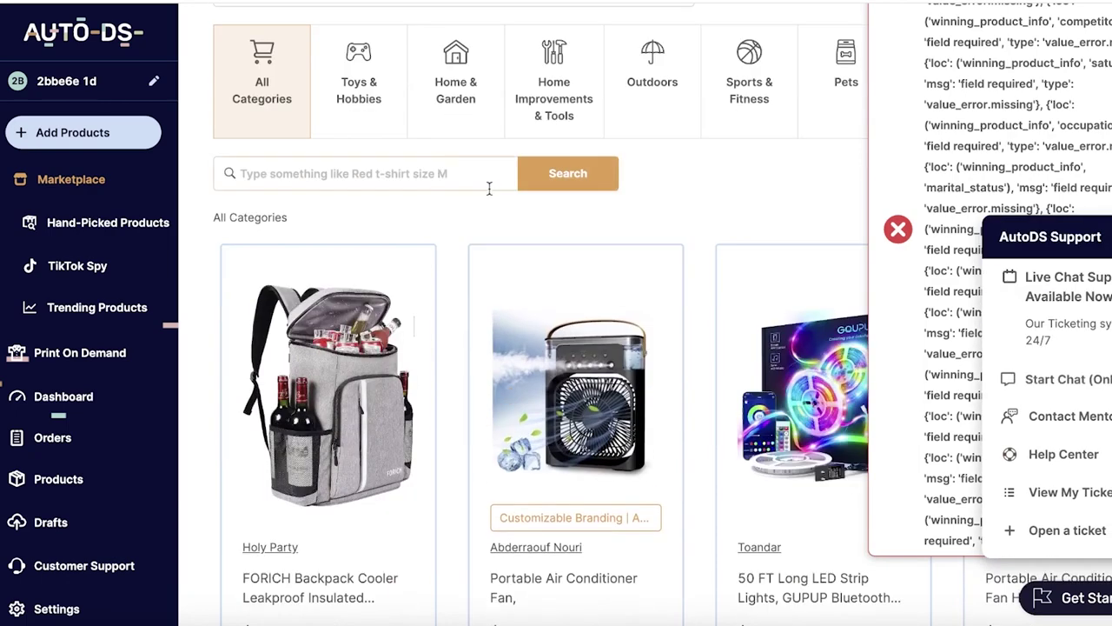
{"action": "scroll", "coordinate": [489, 188], "scroll_direction": "down", "scroll_amount": 10}
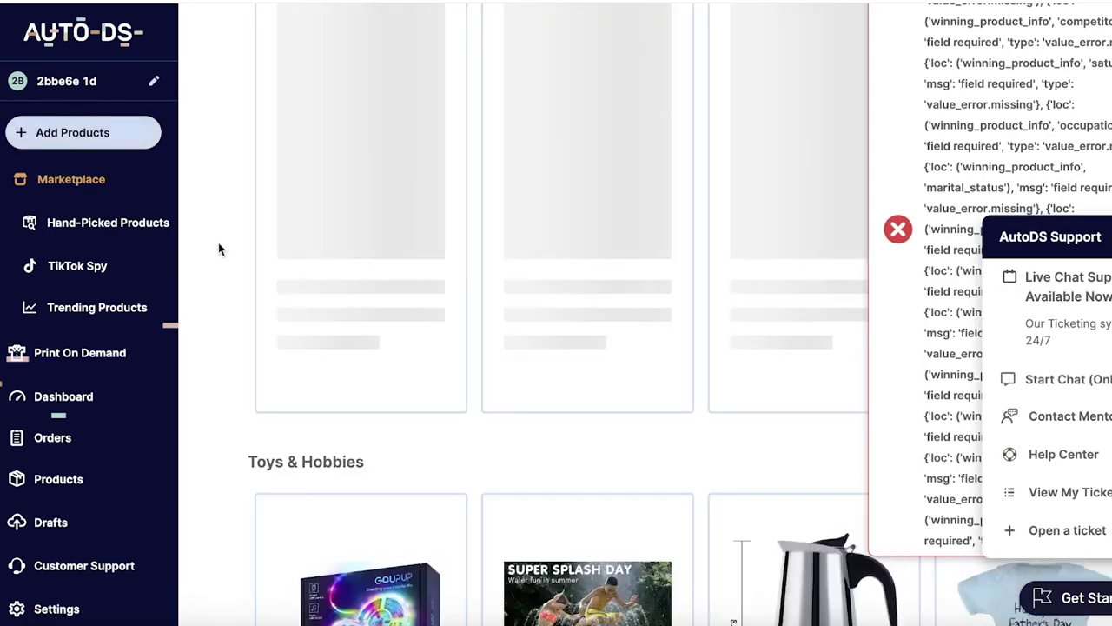
{"action": "scroll", "coordinate": [421, 441], "scroll_direction": "down", "scroll_amount": 10}
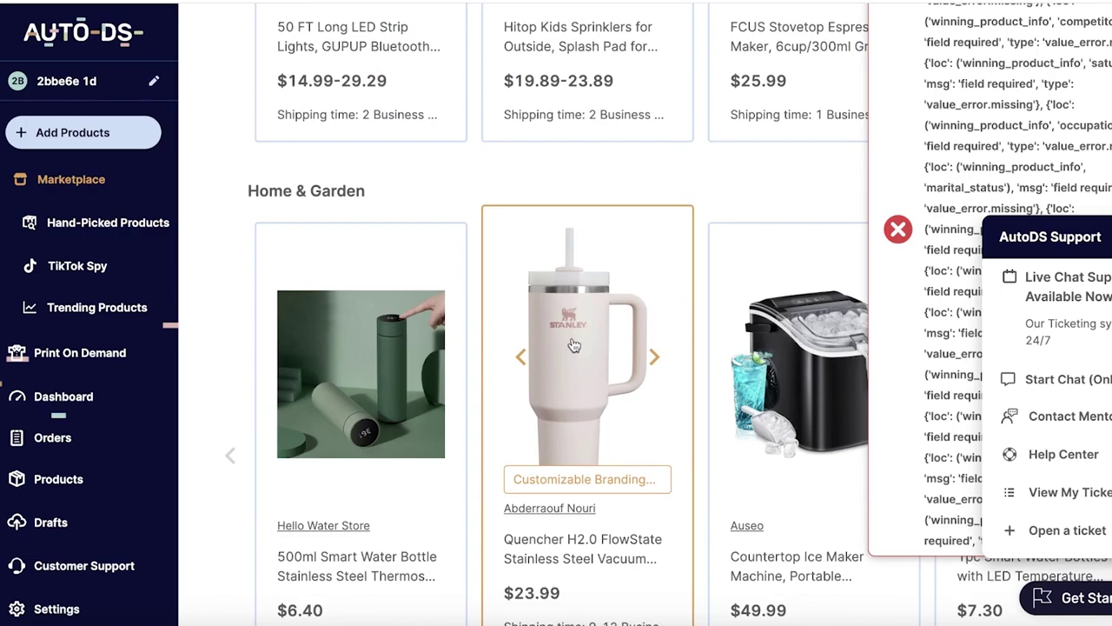
{"action": "scroll", "coordinate": [574, 345], "scroll_direction": "down", "scroll_amount": 2}
{"action": "scroll", "coordinate": [352, 502], "scroll_direction": "down", "scroll_amount": 3}
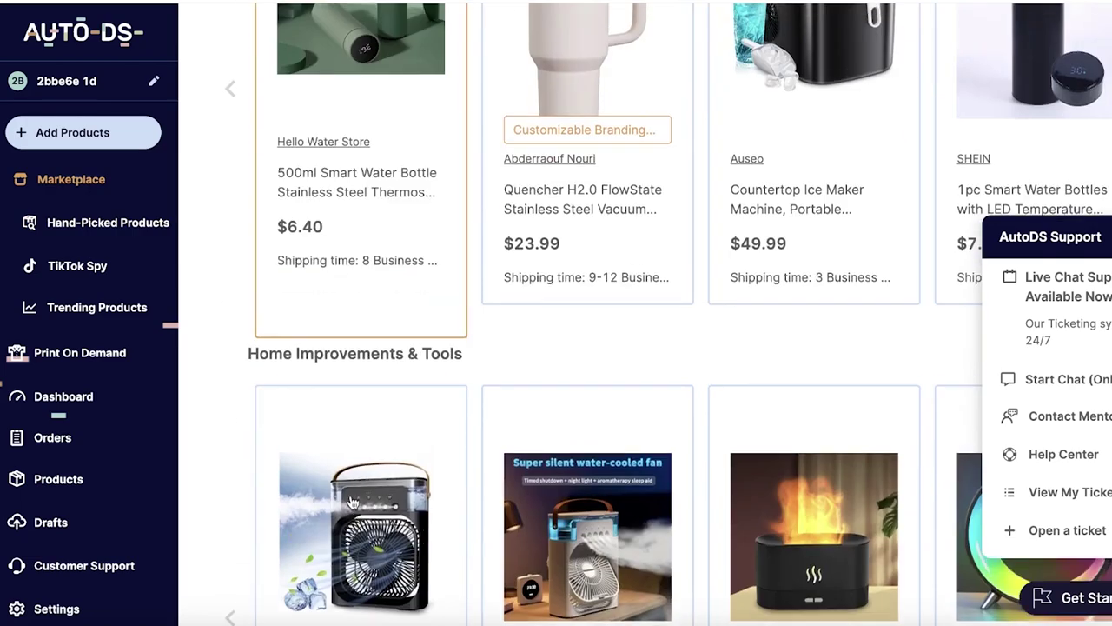
{"action": "scroll", "coordinate": [354, 495], "scroll_direction": "down", "scroll_amount": 5}
{"action": "scroll", "coordinate": [356, 491], "scroll_direction": "up", "scroll_amount": 5}
{"action": "scroll", "coordinate": [348, 347], "scroll_direction": "down", "scroll_amount": 10}
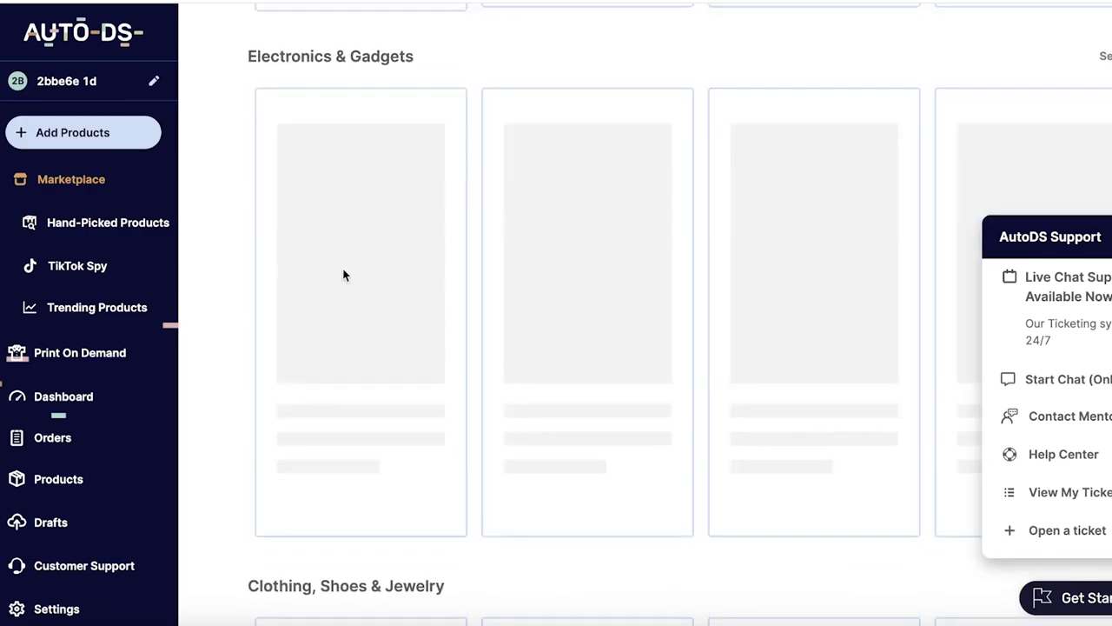
{"action": "scroll", "coordinate": [344, 276], "scroll_direction": "up", "scroll_amount": 15}
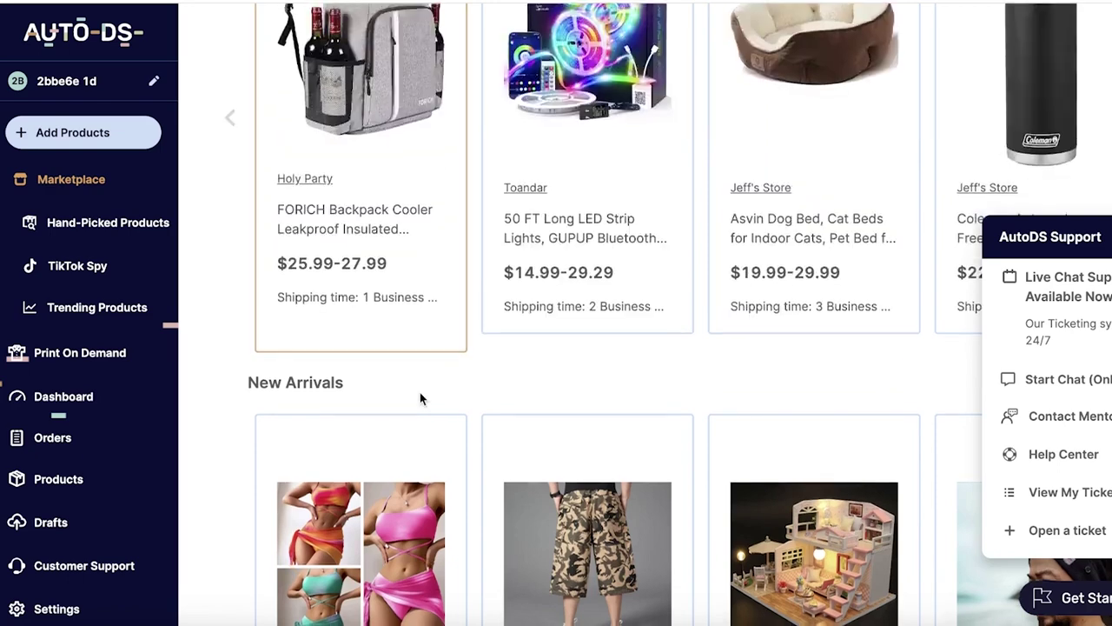
{"action": "scroll", "coordinate": [419, 398], "scroll_direction": "down", "scroll_amount": 3}
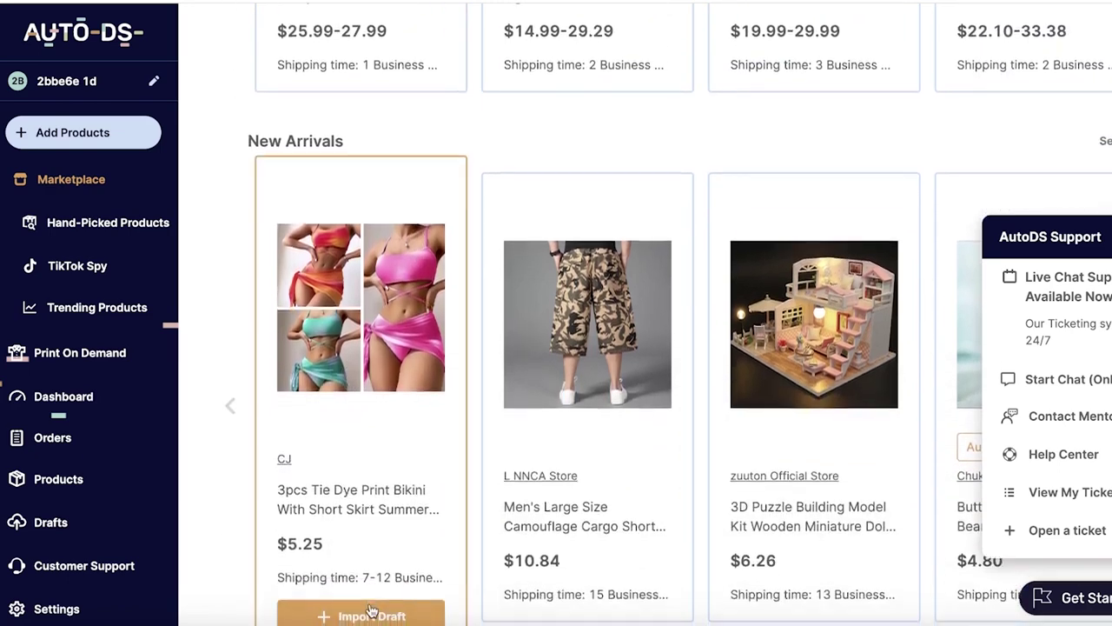
{"action": "left_click", "coordinate": [366, 575]}
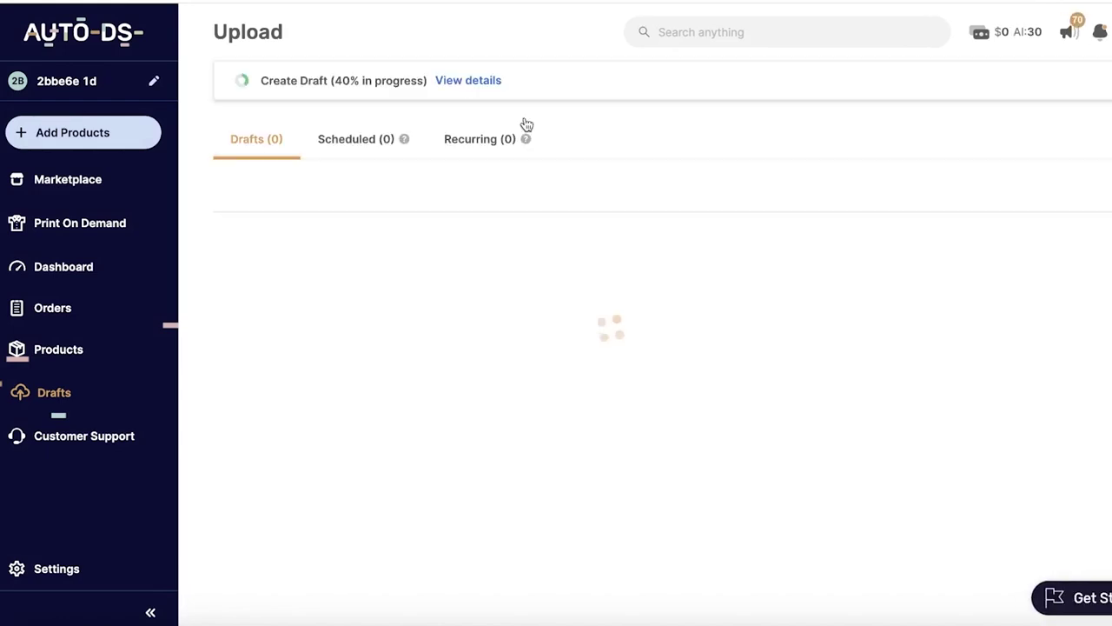
Step: Check the bikini draft's progress, then send it from Drafts to the store
{"action": "scroll", "coordinate": [648, 318], "scroll_direction": "down", "scroll_amount": 2}
{"action": "scroll", "coordinate": [648, 318], "scroll_direction": "up", "scroll_amount": 2}
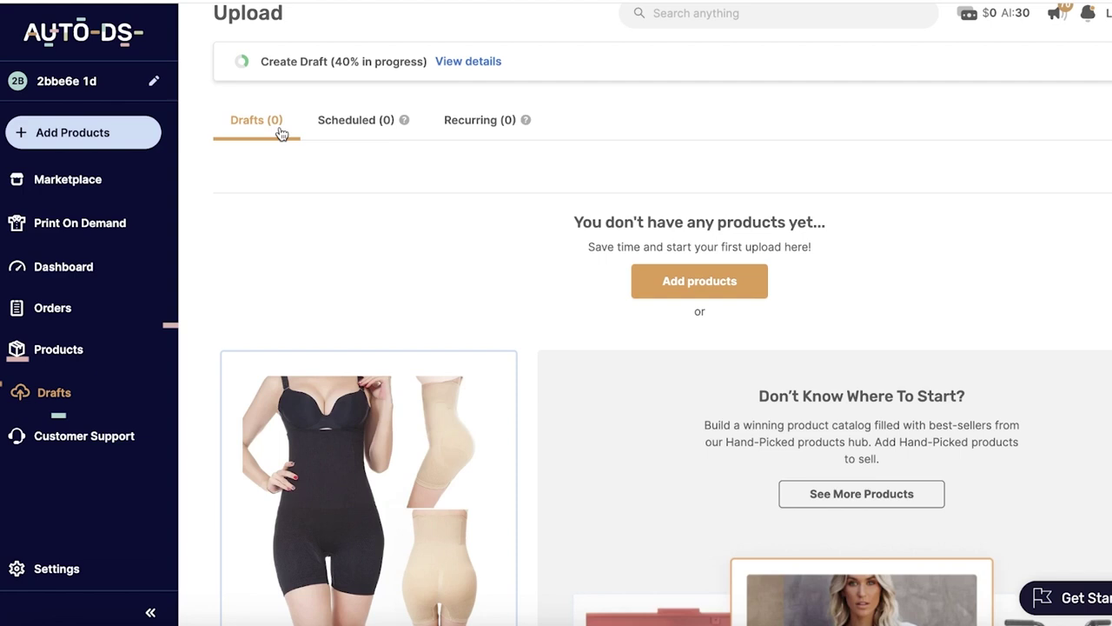
{"action": "left_click", "coordinate": [474, 62]}
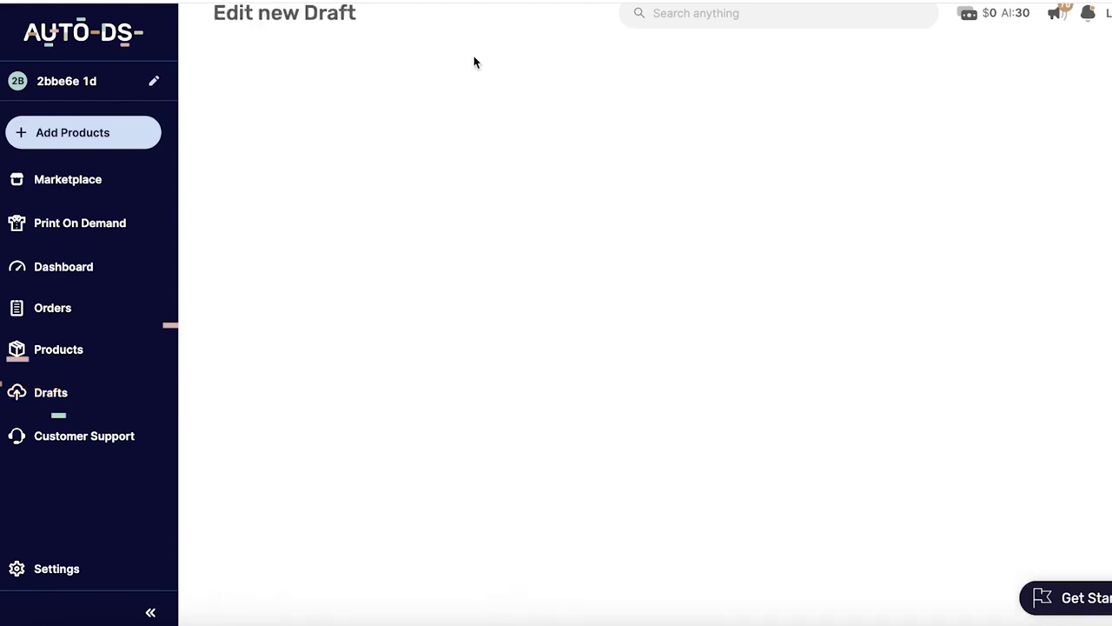
{"action": "left_click", "coordinate": [58, 361]}
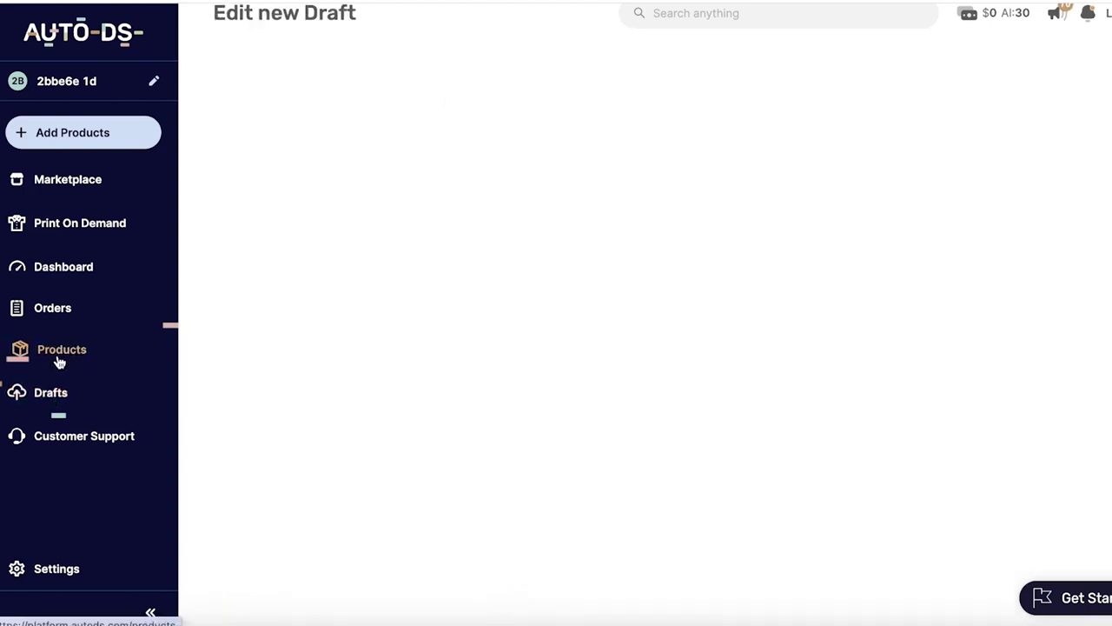
{"action": "left_click", "coordinate": [49, 389]}
{"action": "scroll", "coordinate": [207, 379], "scroll_direction": "down", "scroll_amount": 3}
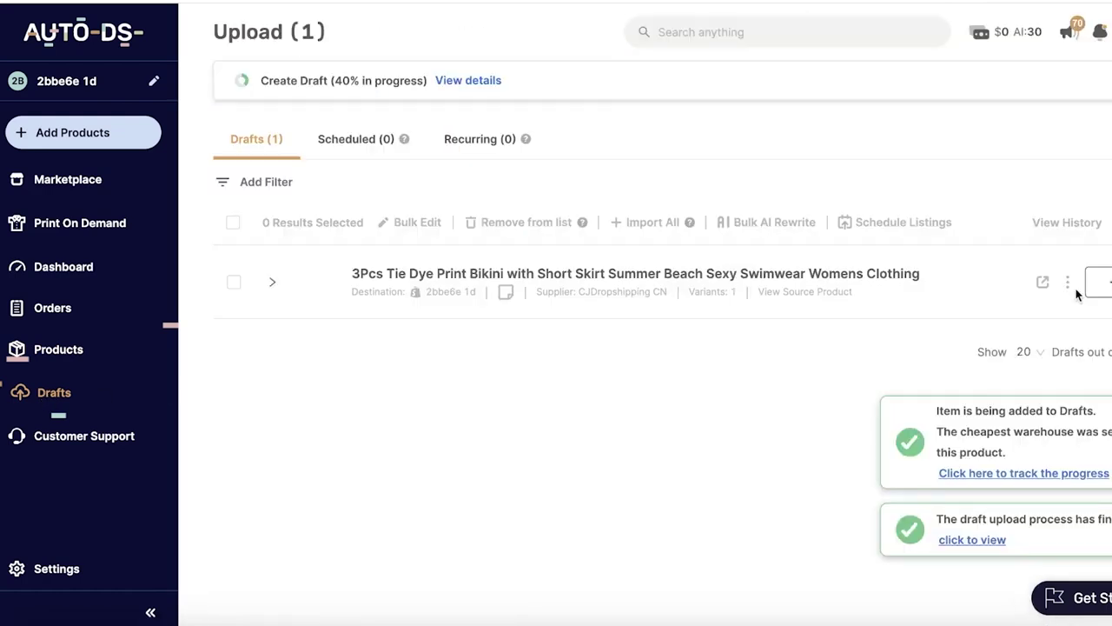
{"action": "left_click", "coordinate": [1098, 282]}
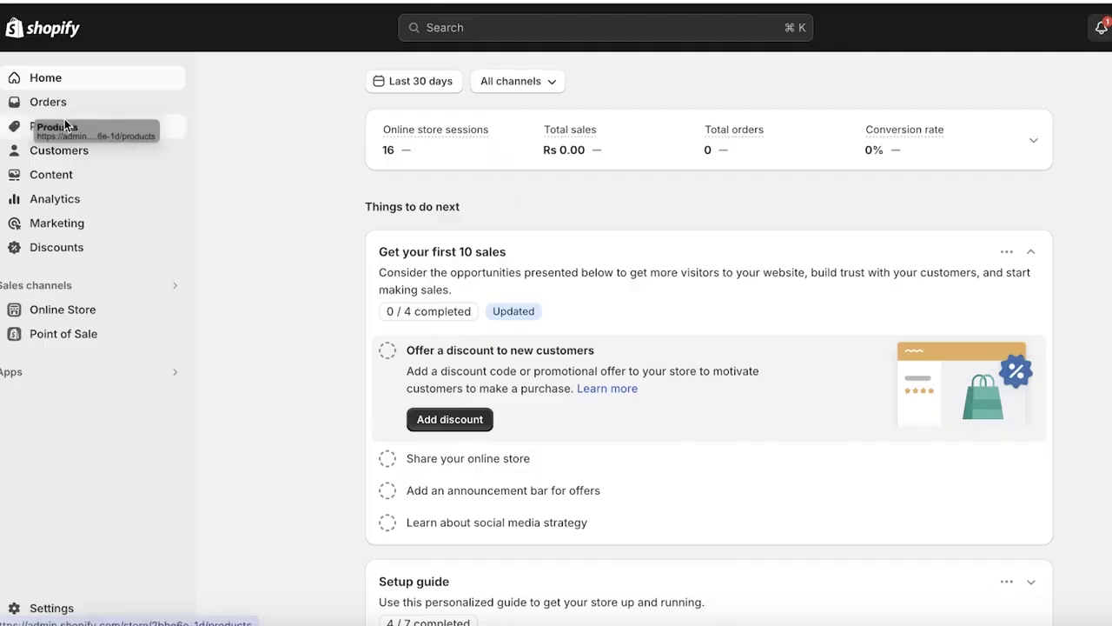
{"action": "left_click", "coordinate": [64, 125]}
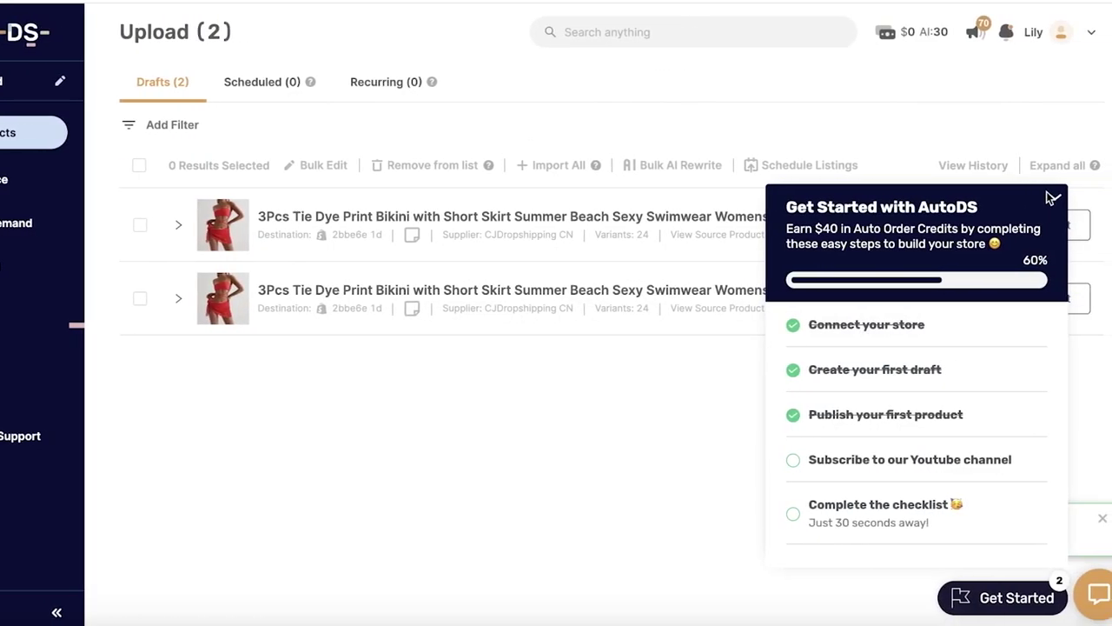
Step: Import the first tie-dye bikini draft into the store and view the Shopify Products list
{"action": "left_click", "coordinate": [1053, 201]}
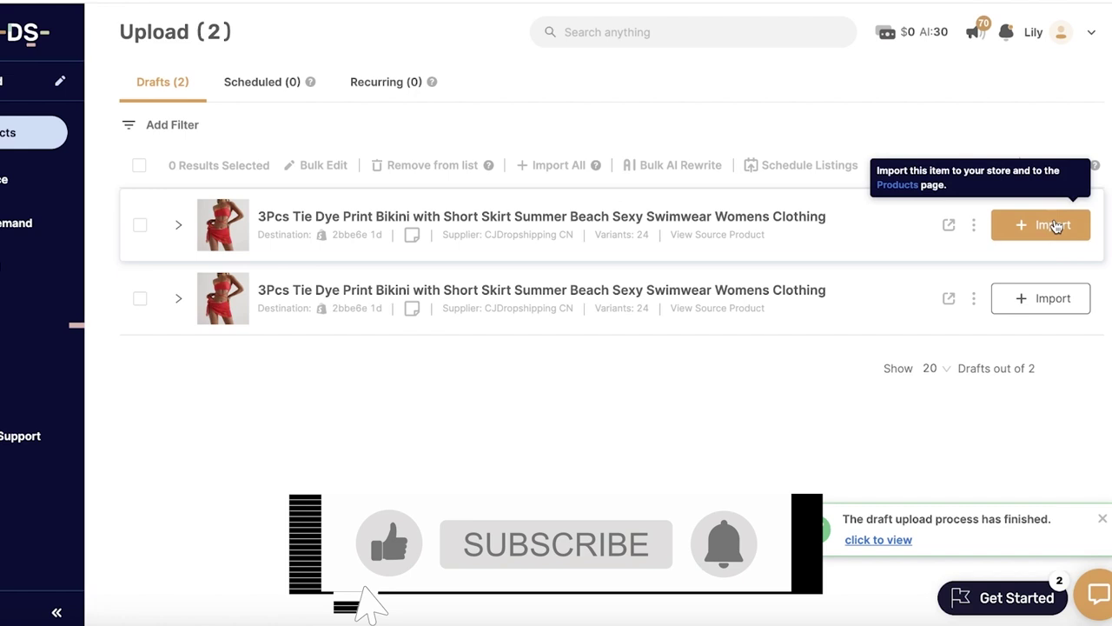
{"action": "left_click", "coordinate": [1052, 224]}
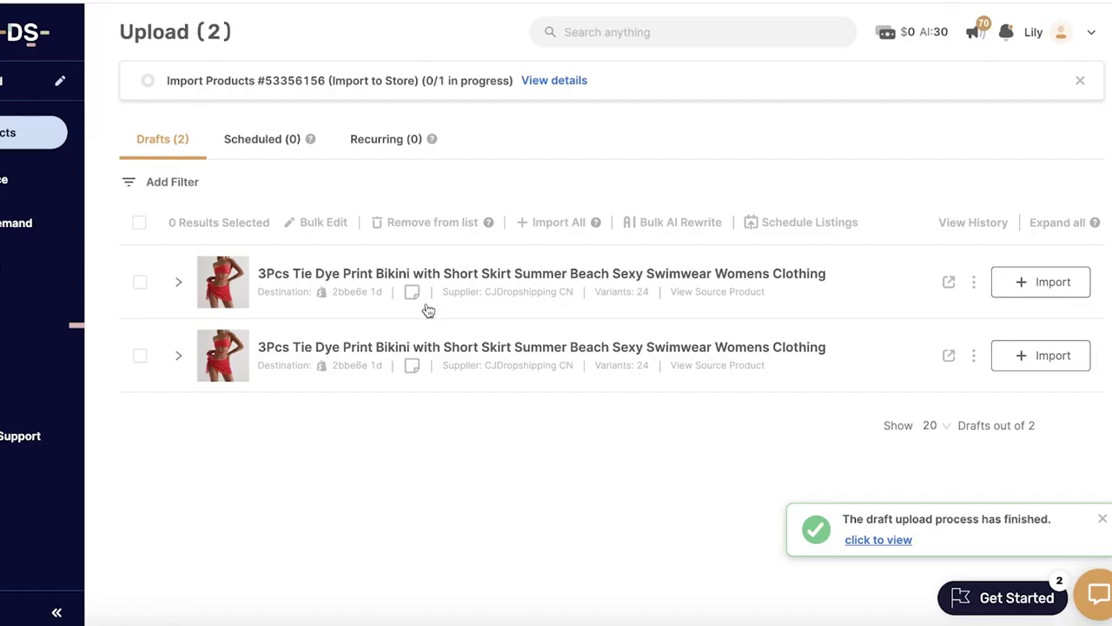
{"action": "left_click", "coordinate": [333, 278]}
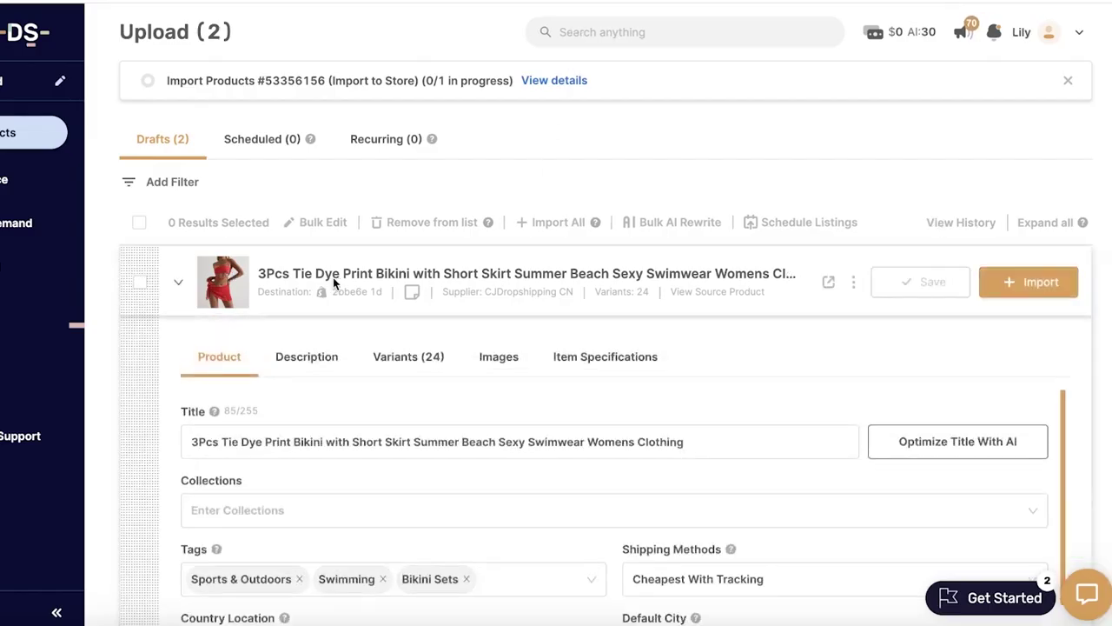
{"action": "scroll", "coordinate": [425, 318], "scroll_direction": "down", "scroll_amount": 5}
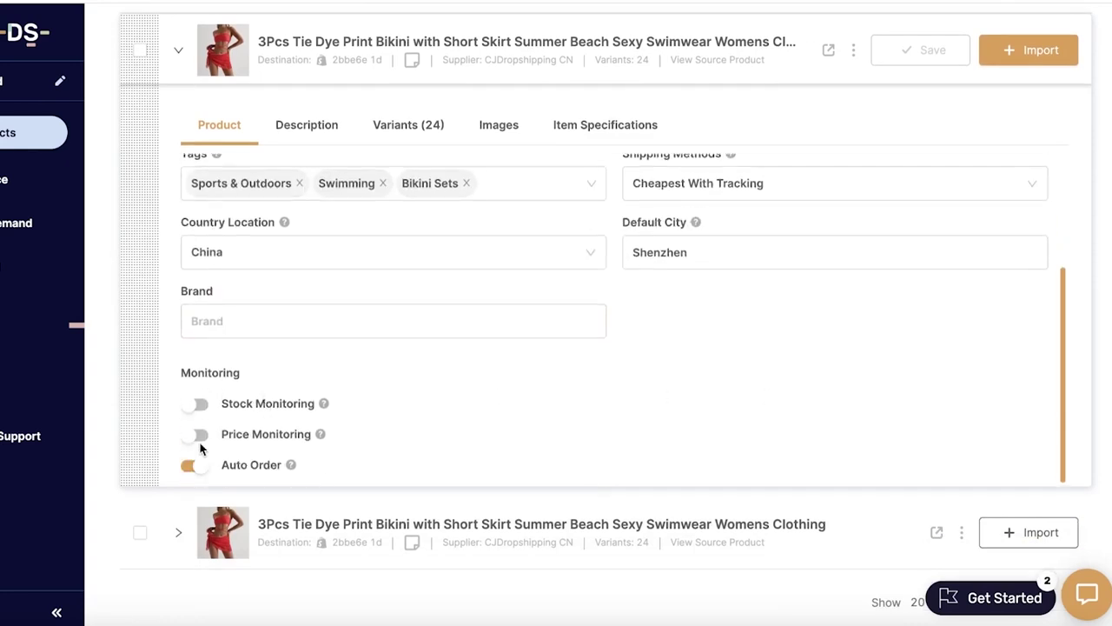
{"action": "scroll", "coordinate": [693, 374], "scroll_direction": "up", "scroll_amount": 3}
{"action": "left_click", "coordinate": [1028, 49]}
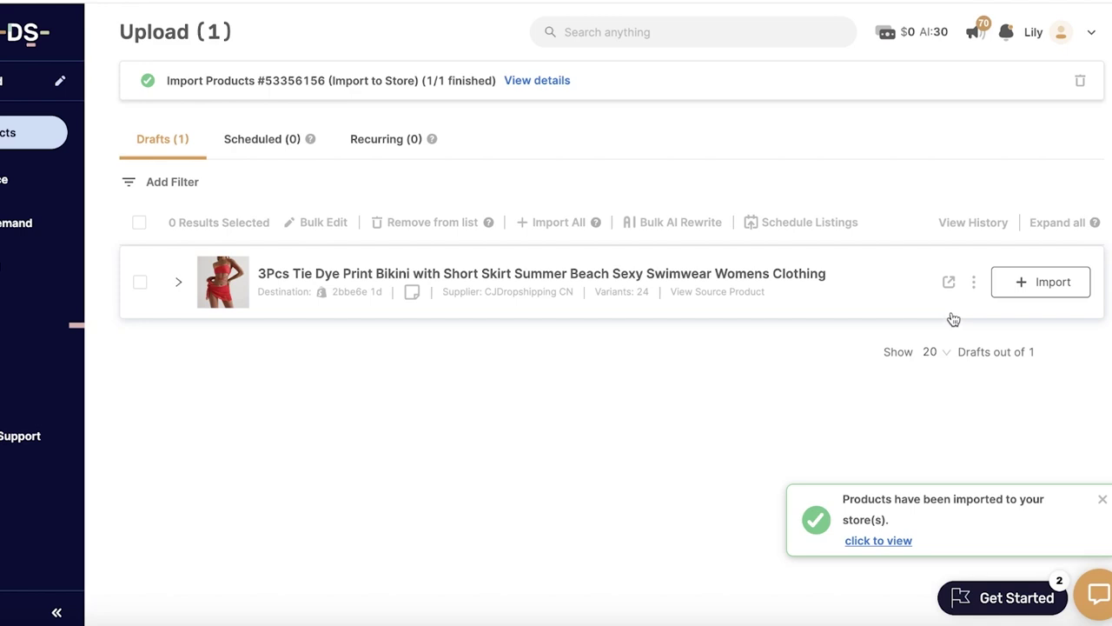
{"action": "left_click", "coordinate": [864, 540]}
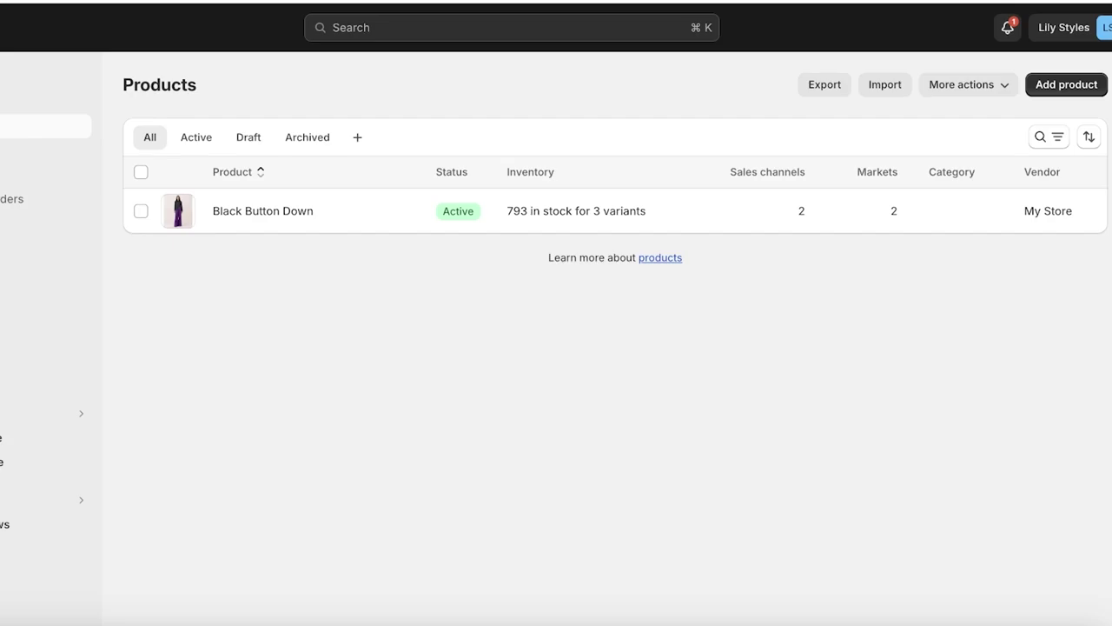
Step: Reload the products list and buy the tie-dye bikini (Orange Pink / S) to reach checkout
{"action": "key", "text": "super+r"}
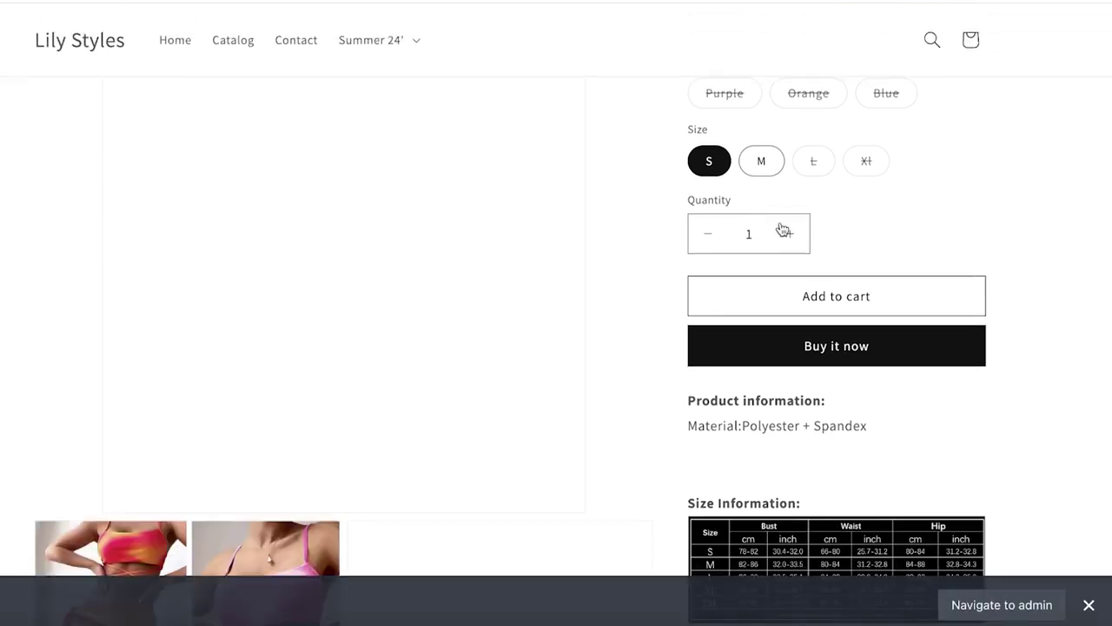
{"action": "left_click", "coordinate": [837, 346]}
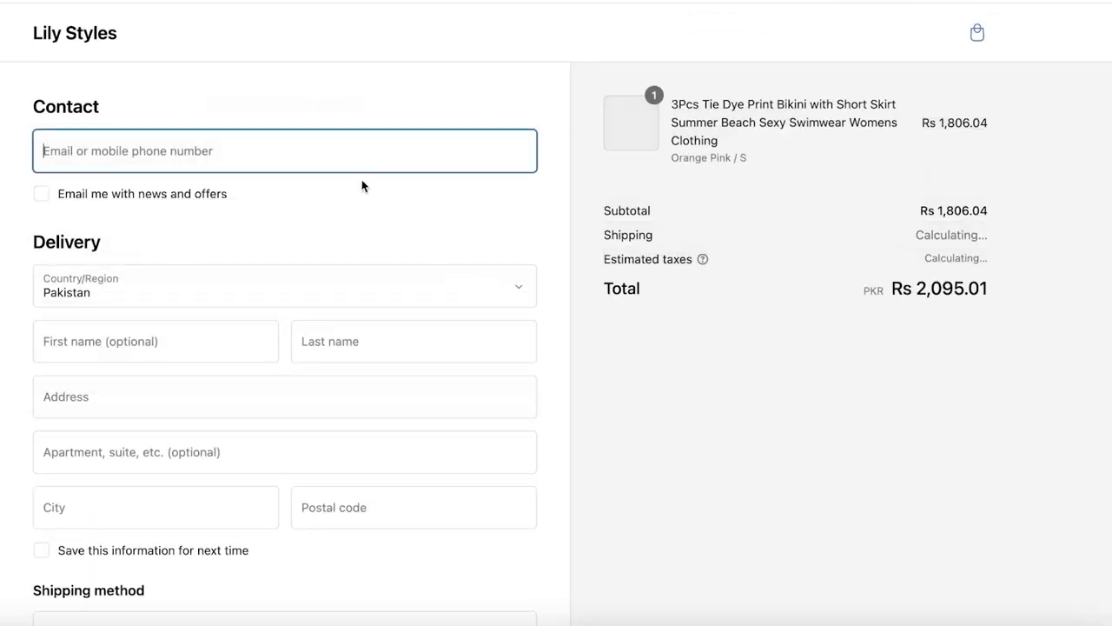
Step: Enter the contact phone number, first and last name, and start the delivery address
{"action": "left_click", "coordinate": [208, 357]}
{"action": "type", "text": "43"}
{"action": "key", "text": "Tab"}
{"action": "type", "text": "a"}
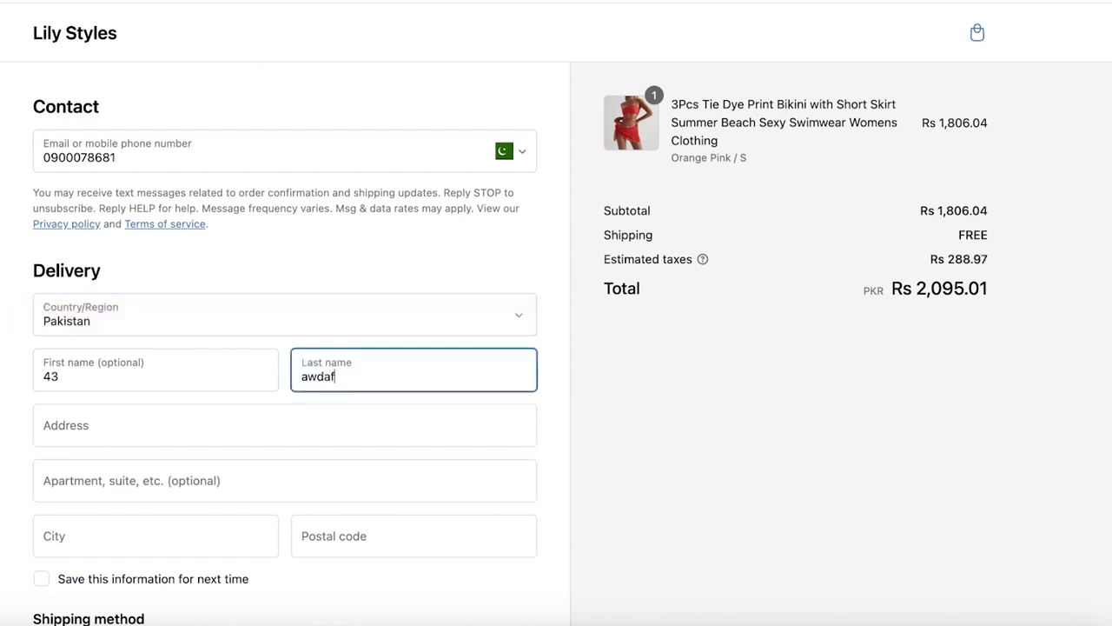
{"action": "scroll", "coordinate": [305, 405], "scroll_direction": "down", "scroll_amount": 3}
{"action": "left_click", "coordinate": [258, 165]}
{"action": "type", "text": "sfsdf"}
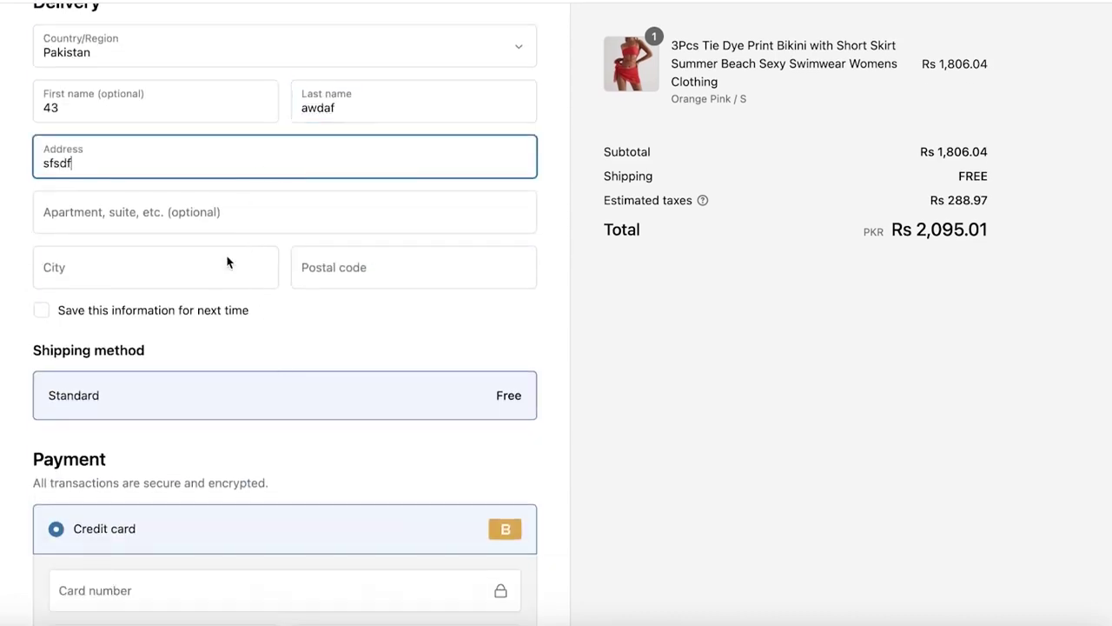
{"action": "scroll", "coordinate": [228, 263], "scroll_direction": "down", "scroll_amount": 3}
Step: Enter test card number 1, then attempt to pay for the order
{"action": "left_click", "coordinate": [193, 372]}
{"action": "type", "text": "1"}
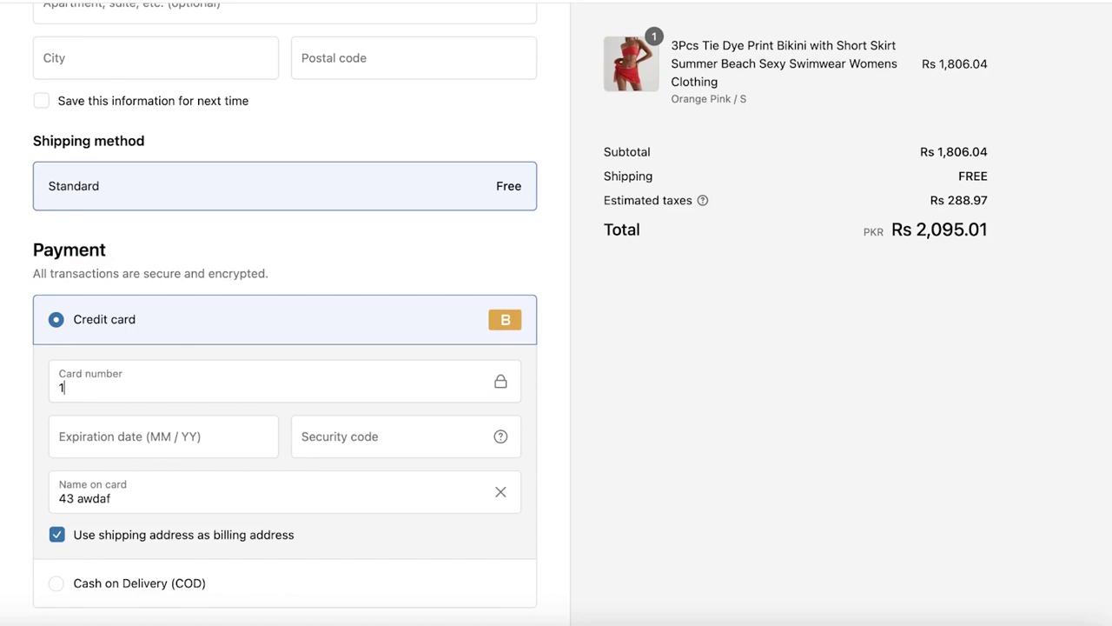
{"action": "left_click", "coordinate": [154, 436]}
{"action": "scroll", "coordinate": [152, 470], "scroll_direction": "down", "scroll_amount": 3}
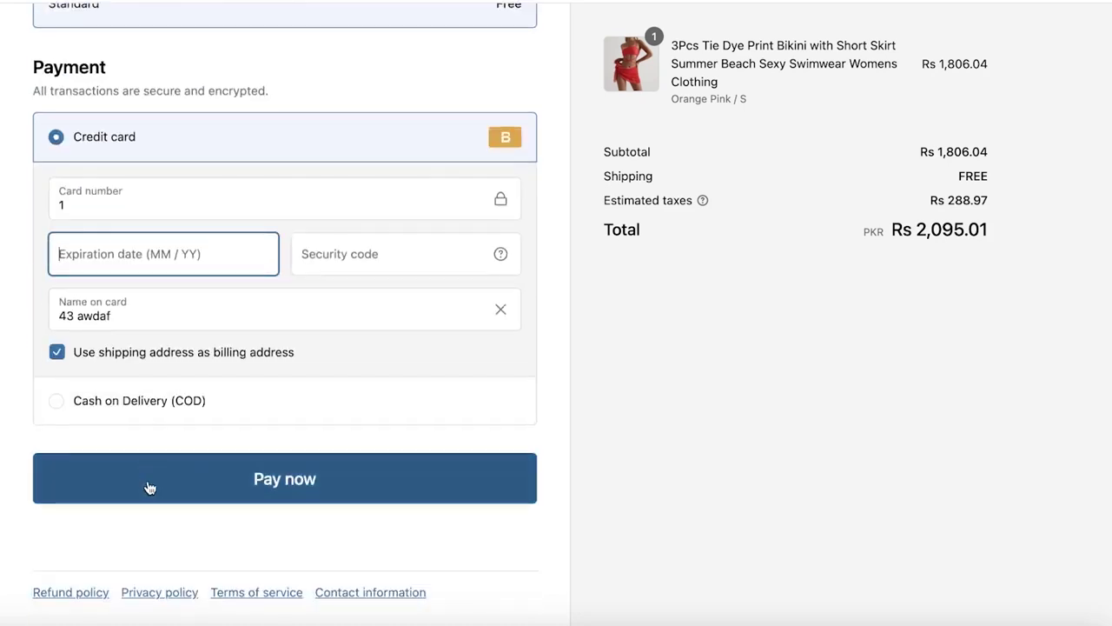
{"action": "left_click", "coordinate": [149, 488]}
Step: Fill in the missing city 'isb' and postal code 44100
{"action": "scroll", "coordinate": [169, 272], "scroll_direction": "up", "scroll_amount": 3}
{"action": "left_click", "coordinate": [165, 295]}
{"action": "type", "text": "isb"}
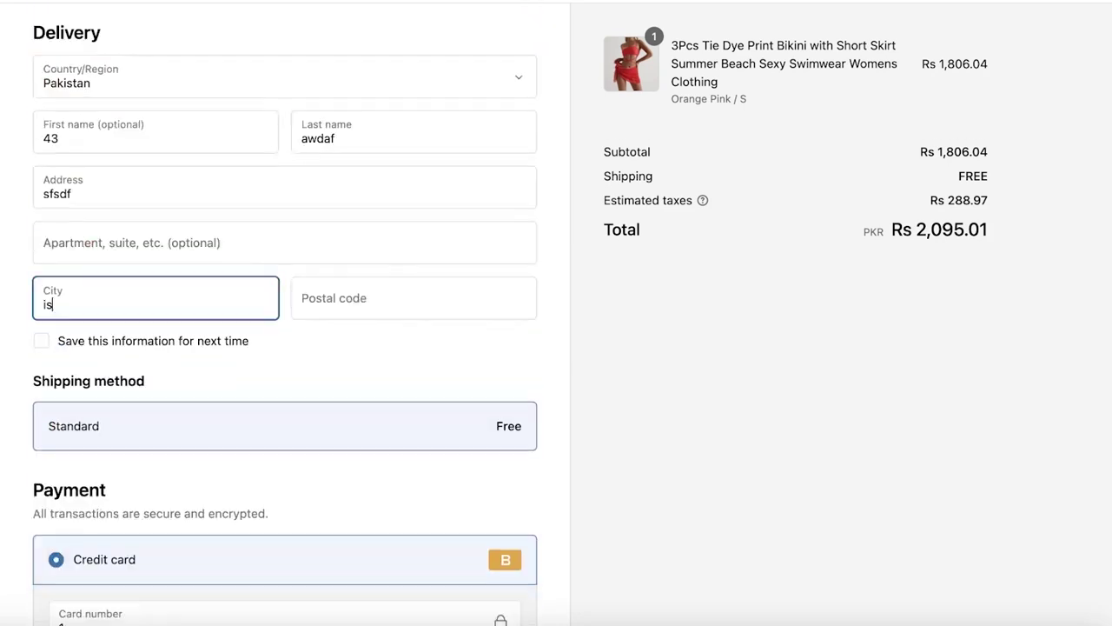
{"action": "key", "text": "Tab"}
{"action": "type", "text": "44100"}
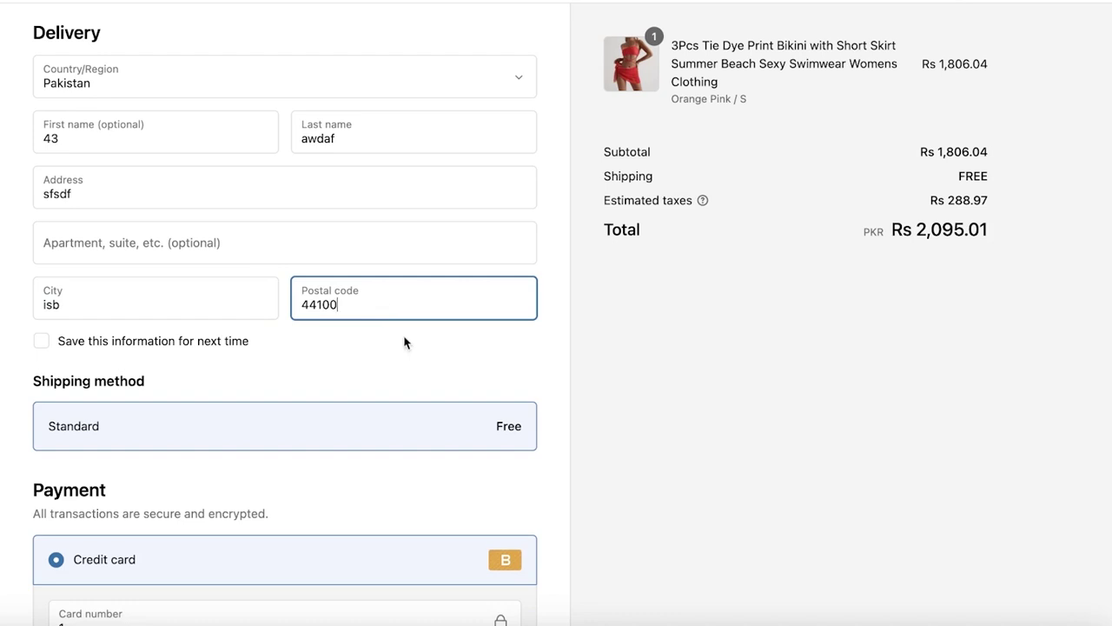
Step: Enter the card expiration date 0000 and a security code
{"action": "scroll", "coordinate": [404, 343], "scroll_direction": "down", "scroll_amount": 5}
{"action": "left_click", "coordinate": [178, 198]}
{"action": "type", "text": "0000"}
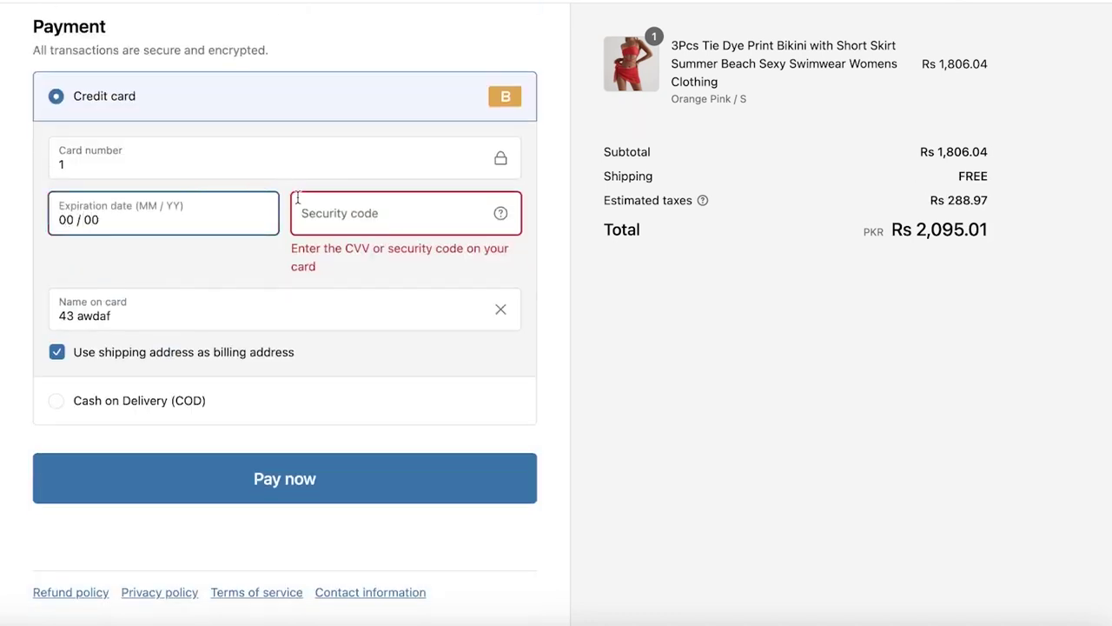
{"action": "left_click", "coordinate": [298, 198]}
{"action": "type", "text": "00"}
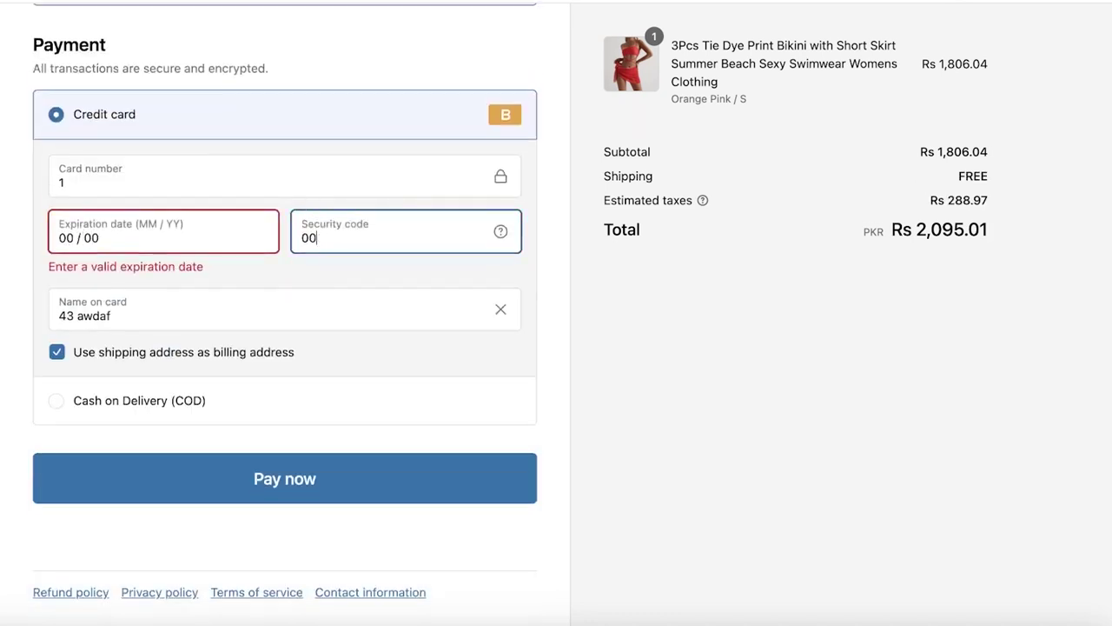
{"action": "key", "text": "BackSpace"}
{"action": "type", "text": "23"}
Step: Correct the card expiration date, setting the year to 26 and fixing the month
{"action": "left_click", "coordinate": [96, 237]}
{"action": "key", "text": "BackSpace"}
{"action": "key", "text": "BackSpace"}
{"action": "type", "text": "23"}
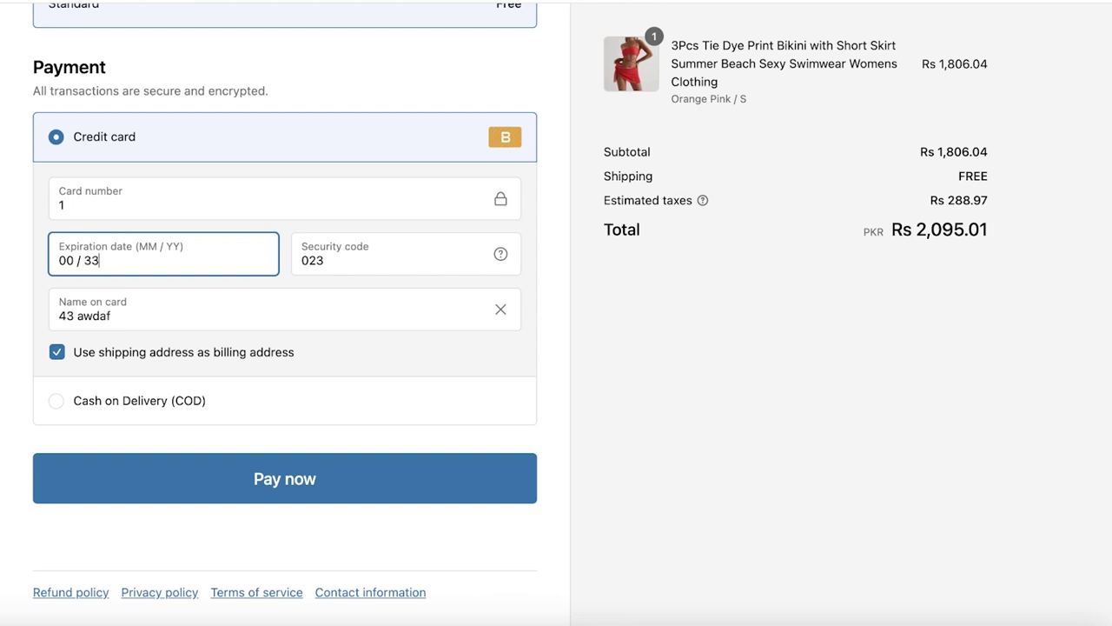
{"action": "key", "text": "BackSpace"}
{"action": "key", "text": "BackSpace"}
{"action": "type", "text": "26"}
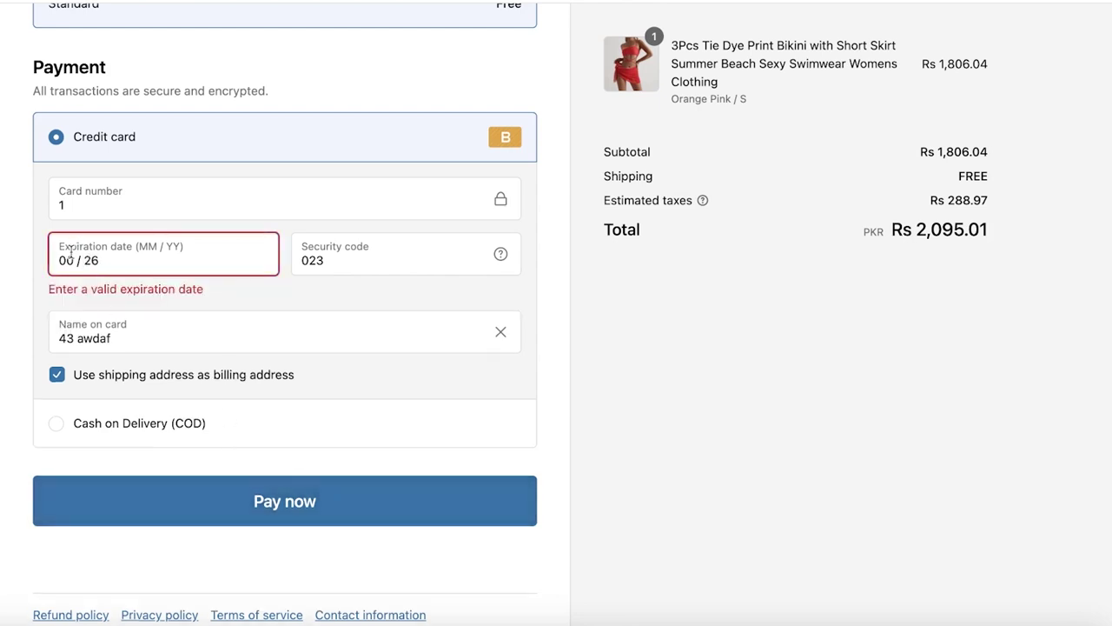
{"action": "key", "text": "BackSpace"}
{"action": "type", "text": "1"}
Step: Select the contact phone number at the top of checkout to replace it
{"action": "scroll", "coordinate": [571, 302], "scroll_direction": "up", "scroll_amount": 6}
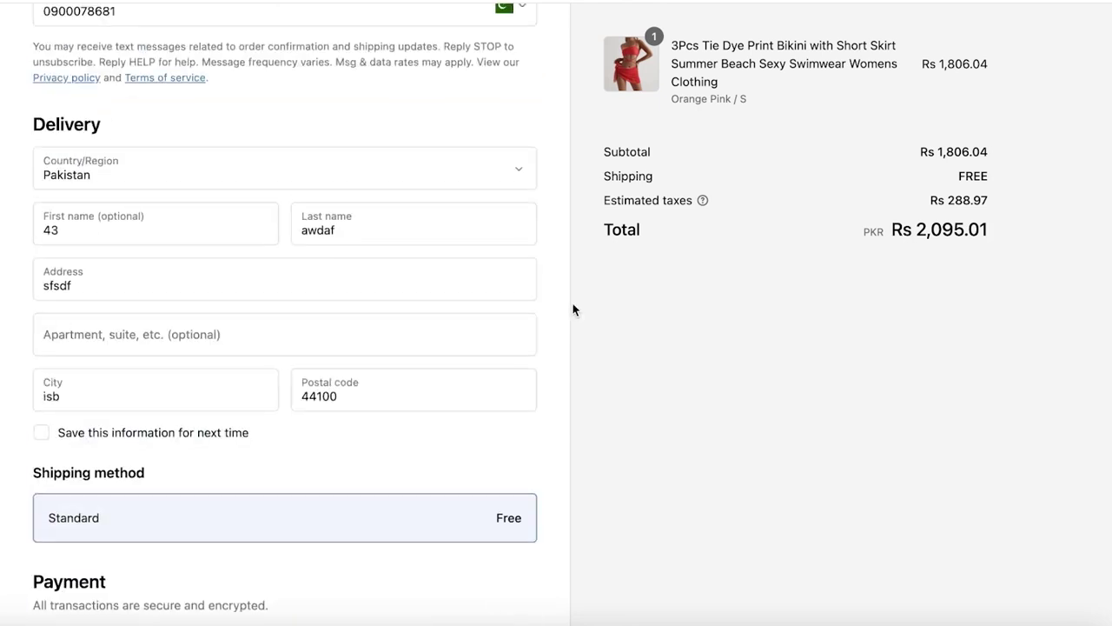
{"action": "scroll", "coordinate": [569, 306], "scroll_direction": "up", "scroll_amount": 1}
{"action": "scroll", "coordinate": [570, 309], "scroll_direction": "up", "scroll_amount": 2}
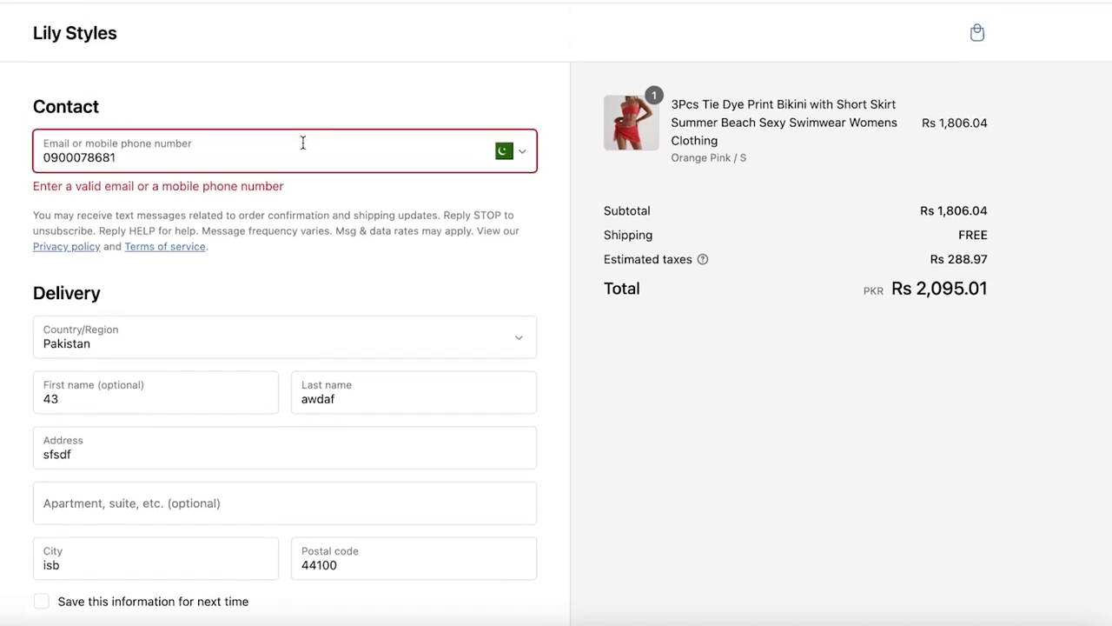
{"action": "double_click", "coordinate": [300, 152]}
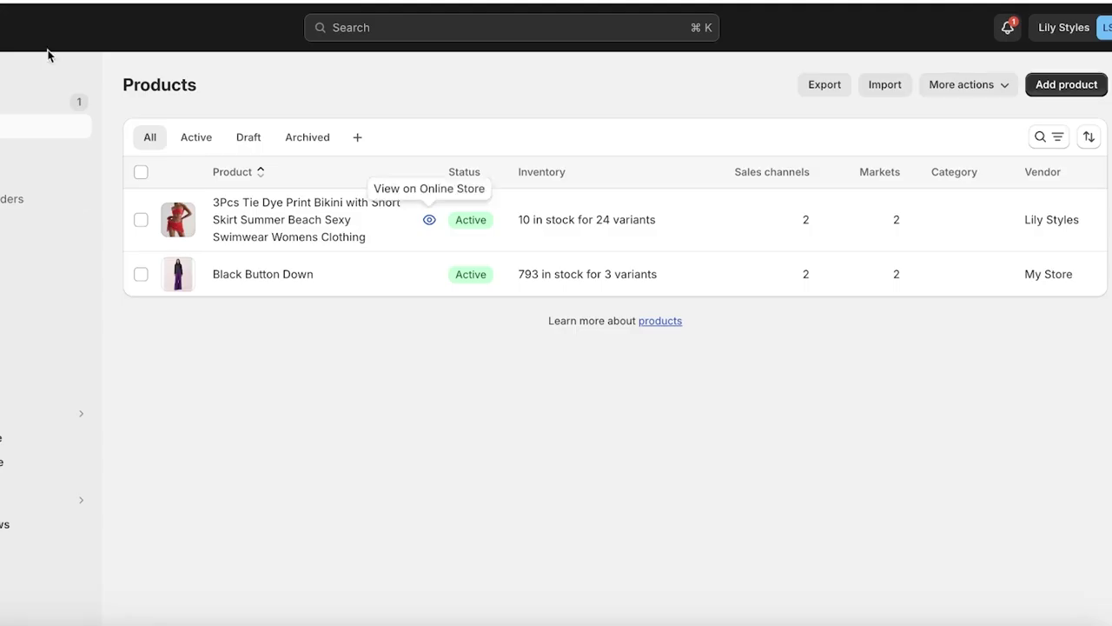
Step: Open the Orders list and view the details of order #1001
{"action": "left_click", "coordinate": [2, 105]}
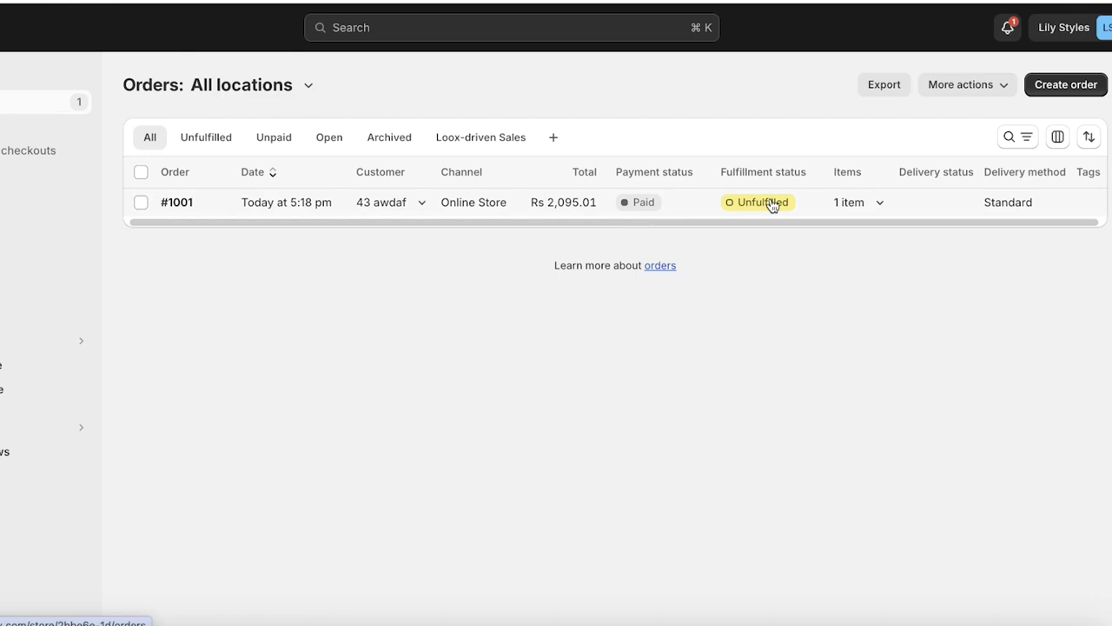
{"action": "left_click", "coordinate": [820, 208]}
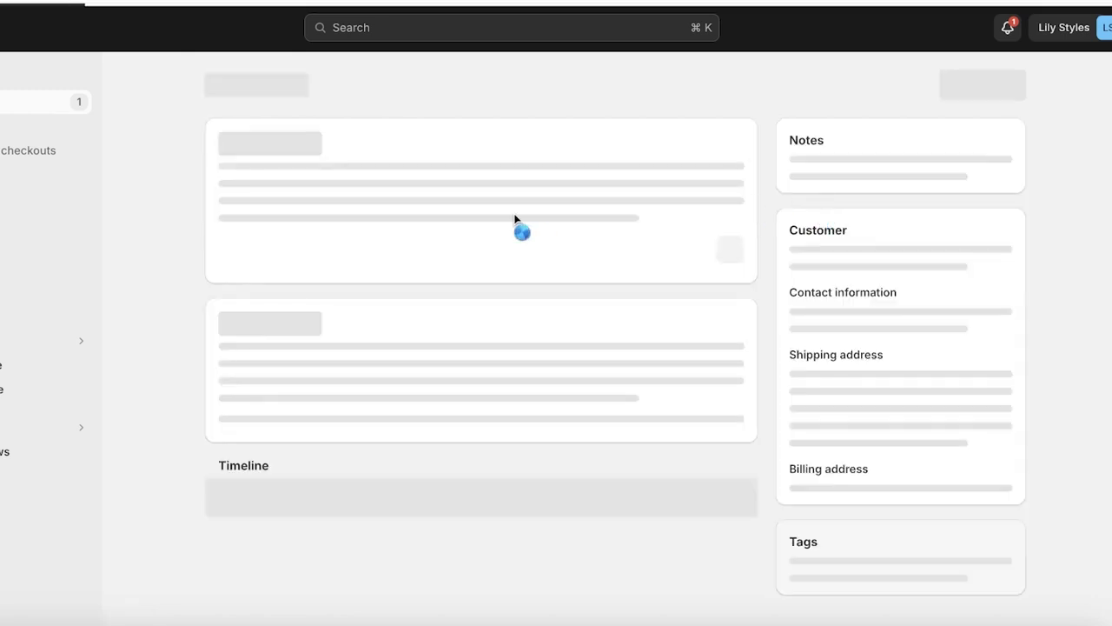
{"action": "scroll", "coordinate": [515, 221], "scroll_direction": "down", "scroll_amount": 1}
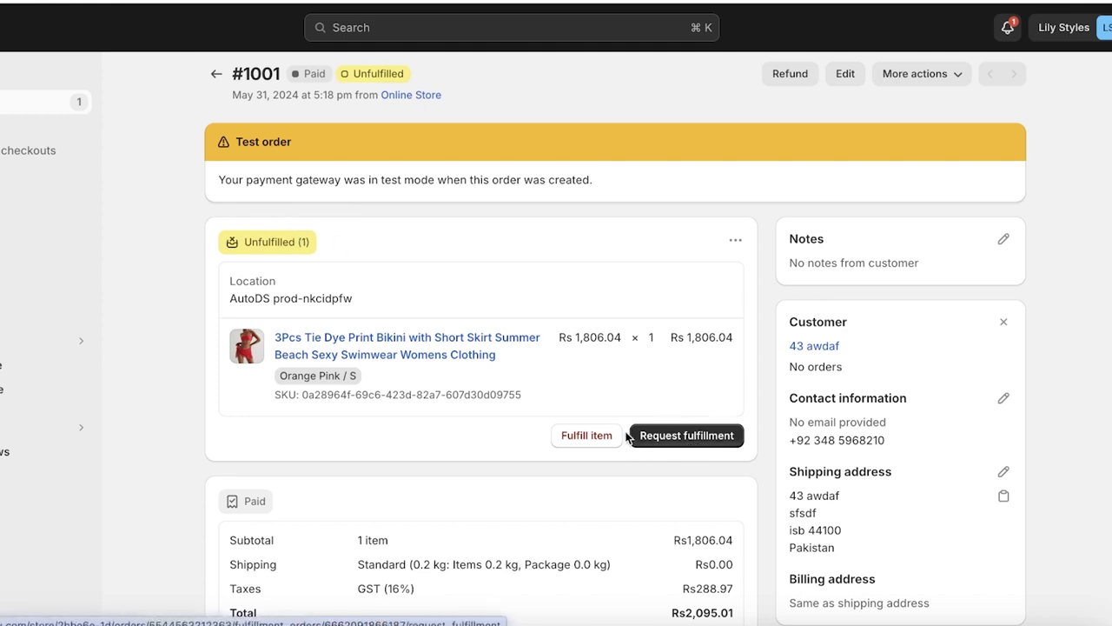
Step: Request fulfillment of order #1001 from AutoDS, with a note for the supplier
{"action": "left_click", "coordinate": [680, 444]}
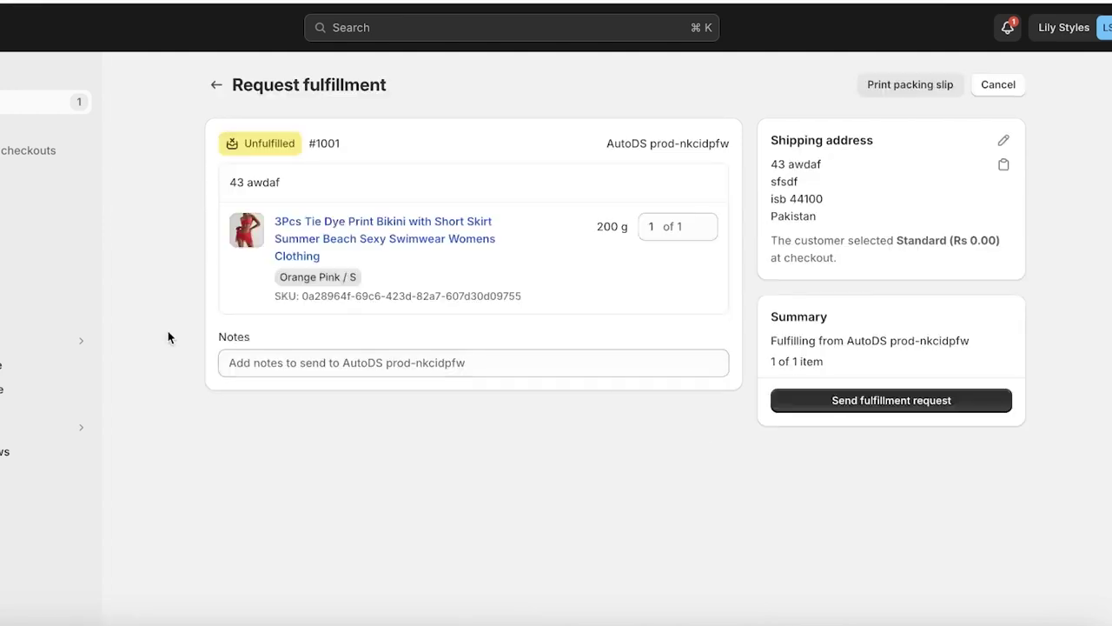
{"action": "left_click", "coordinate": [367, 369]}
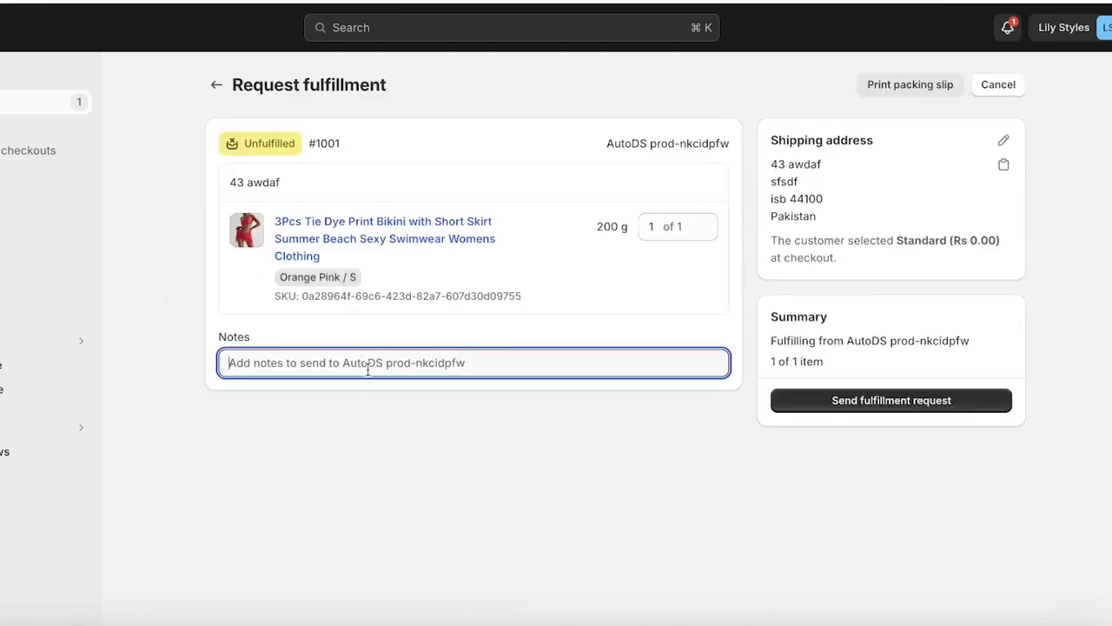
{"action": "left_click", "coordinate": [925, 401]}
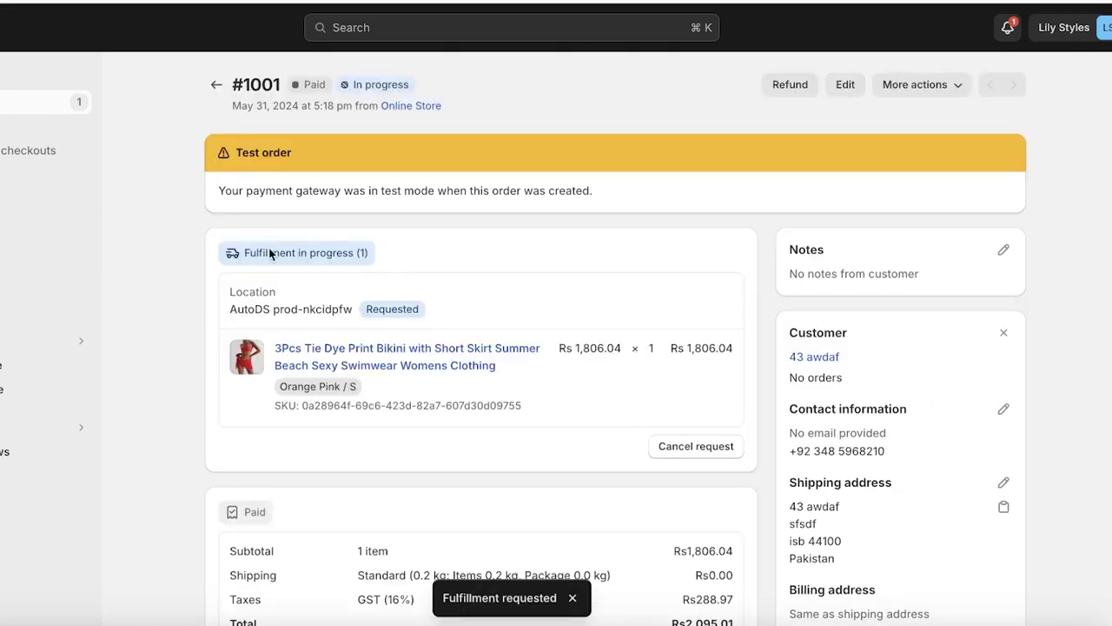
Step: Expand the 'You requested fulfillment' timeline entry to see the bikini item and AutoDS service
{"action": "scroll", "coordinate": [651, 273], "scroll_direction": "down", "scroll_amount": 5}
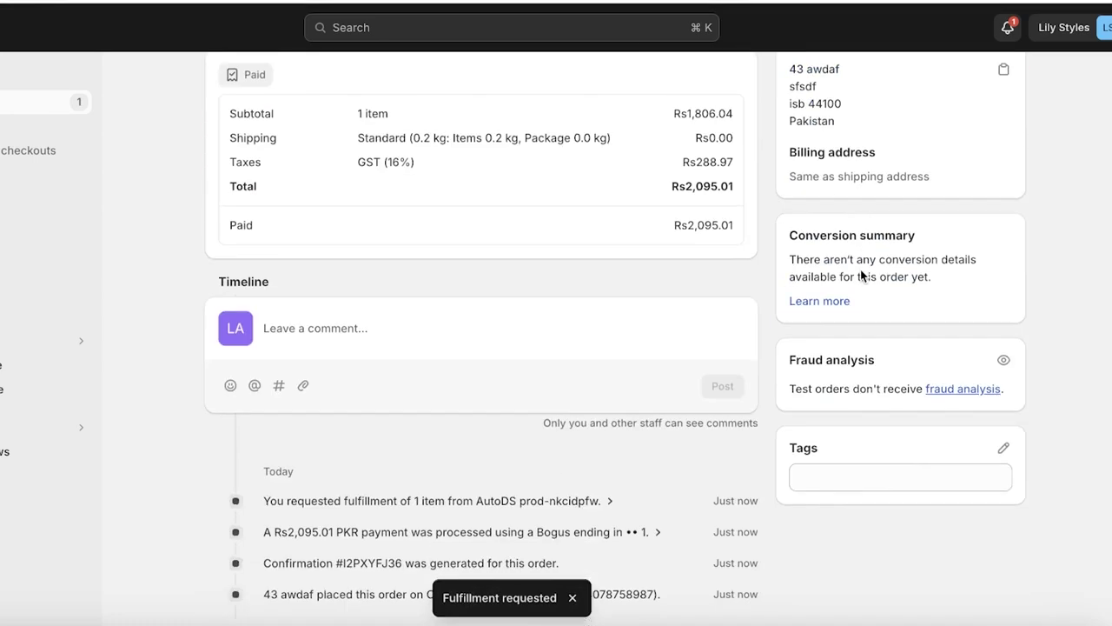
{"action": "scroll", "coordinate": [857, 266], "scroll_direction": "up", "scroll_amount": 2}
{"action": "scroll", "coordinate": [549, 382], "scroll_direction": "down", "scroll_amount": 2}
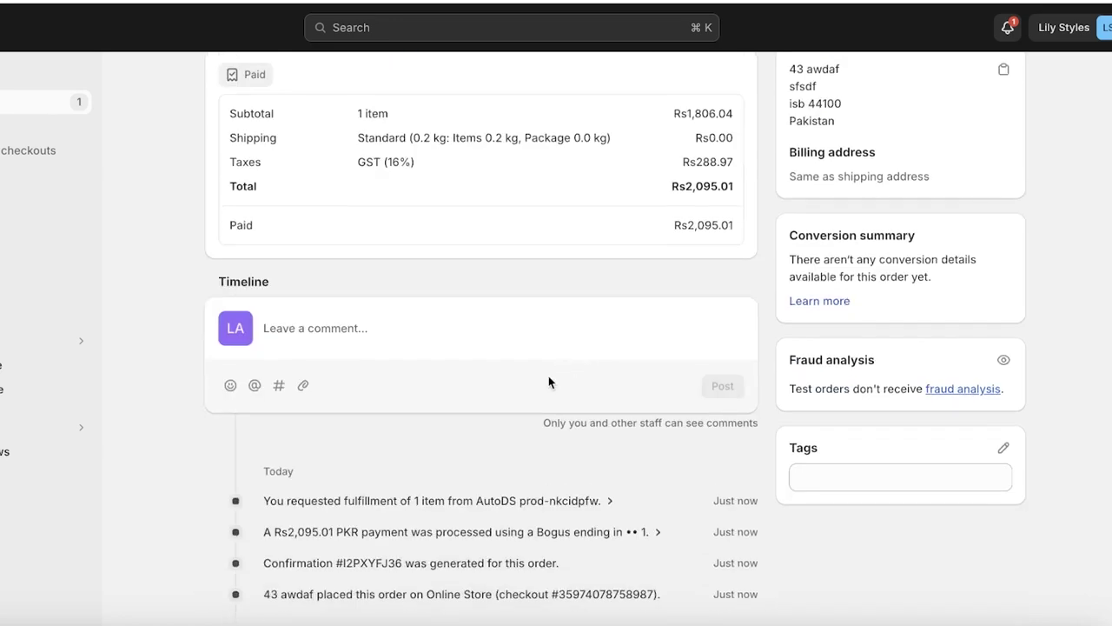
{"action": "left_click", "coordinate": [537, 501]}
{"action": "scroll", "coordinate": [379, 446], "scroll_direction": "down", "scroll_amount": 3}
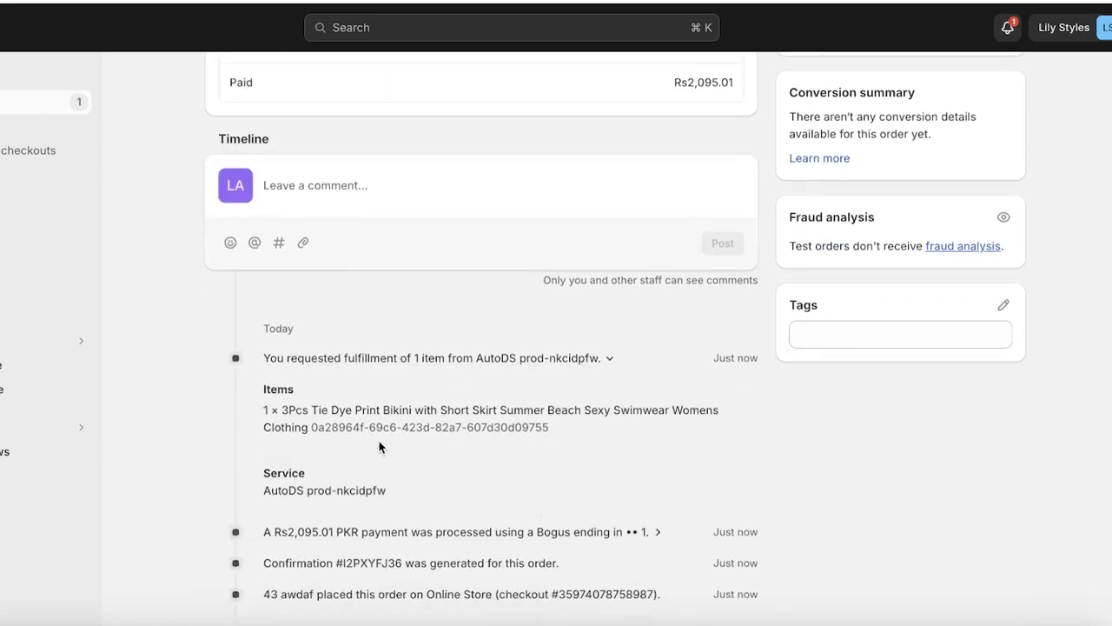
{"action": "scroll", "coordinate": [381, 471], "scroll_direction": "up", "scroll_amount": 10}
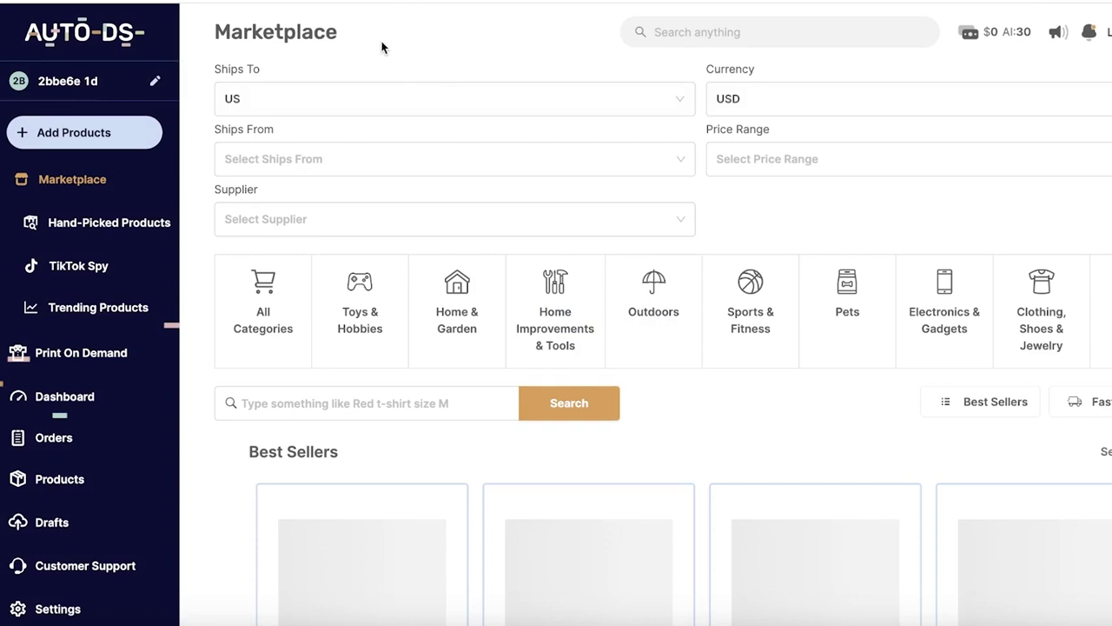
Step: Open the AutoDS Orders list and check which connected stores are included
{"action": "scroll", "coordinate": [69, 372], "scroll_direction": "down", "scroll_amount": 1}
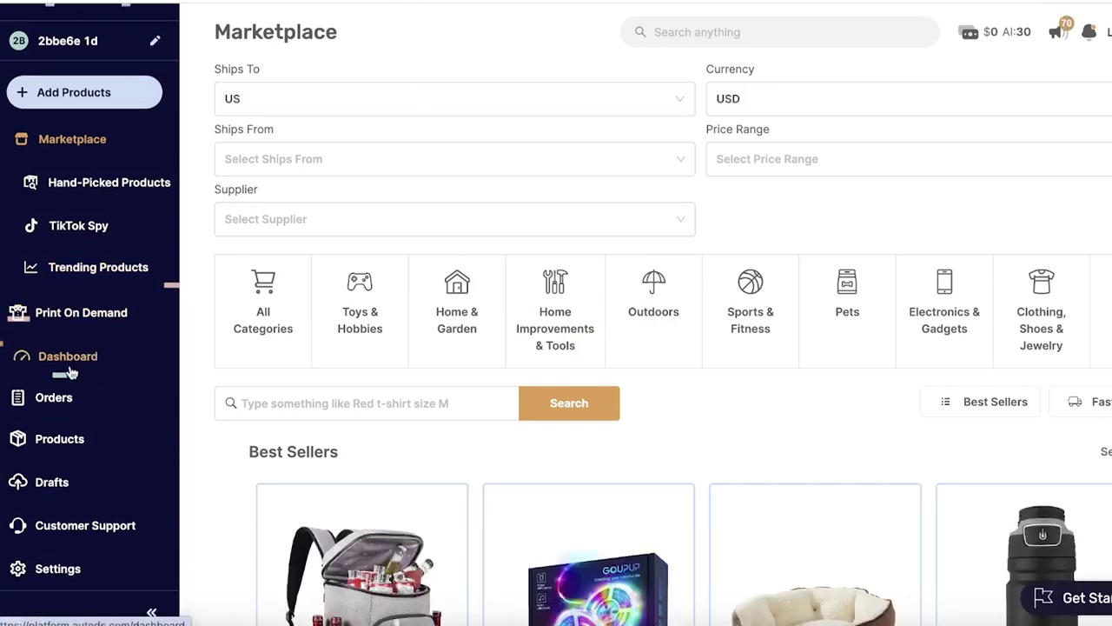
{"action": "scroll", "coordinate": [48, 400], "scroll_direction": "up", "scroll_amount": 1}
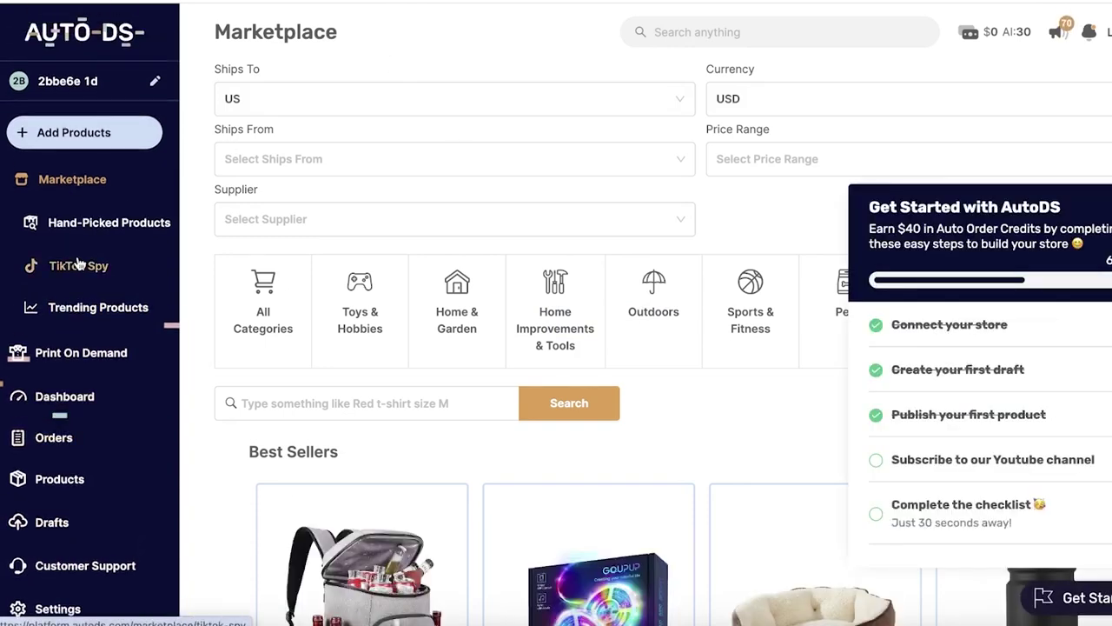
{"action": "left_click", "coordinate": [54, 437]}
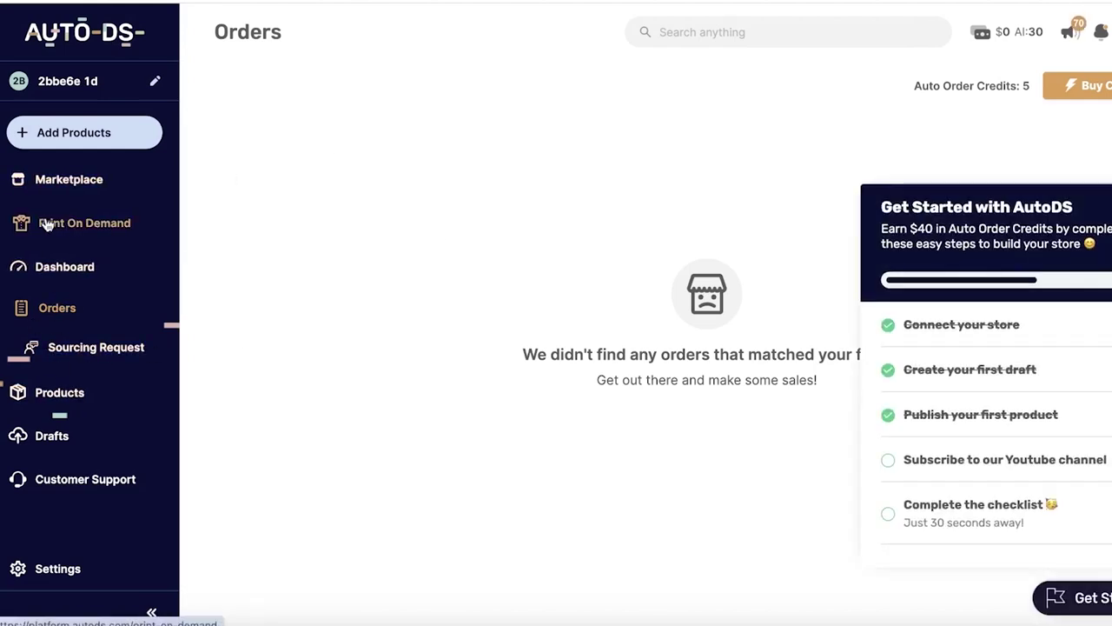
{"action": "left_click", "coordinate": [53, 77]}
{"action": "left_click", "coordinate": [77, 225]}
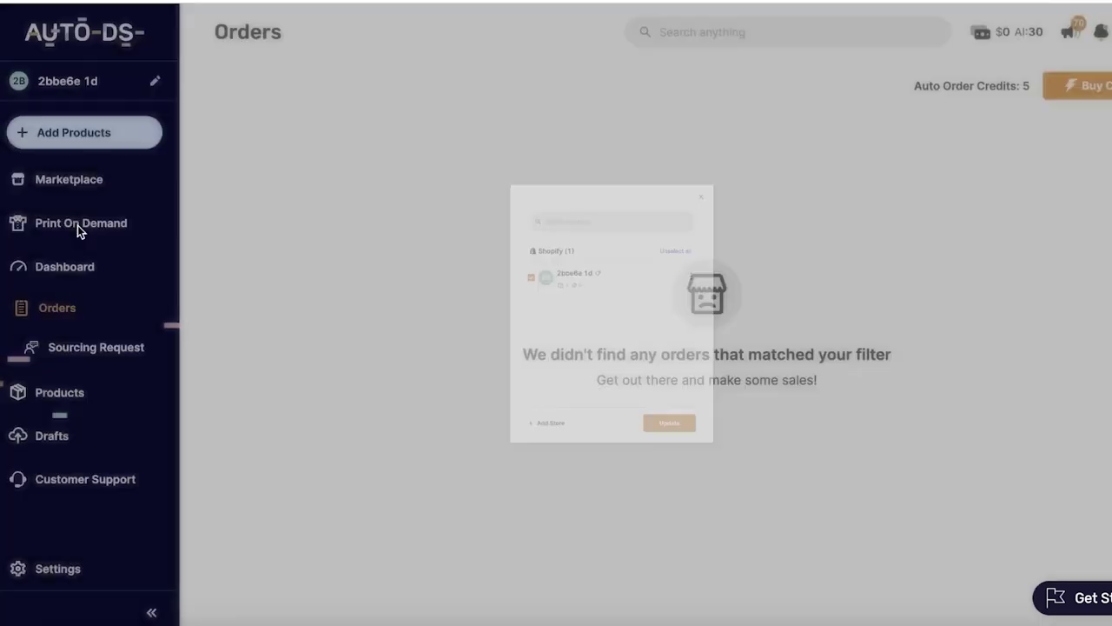
Step: Visit the AutoDS Marketplace and then the Dashboard overview
{"action": "left_click", "coordinate": [35, 187]}
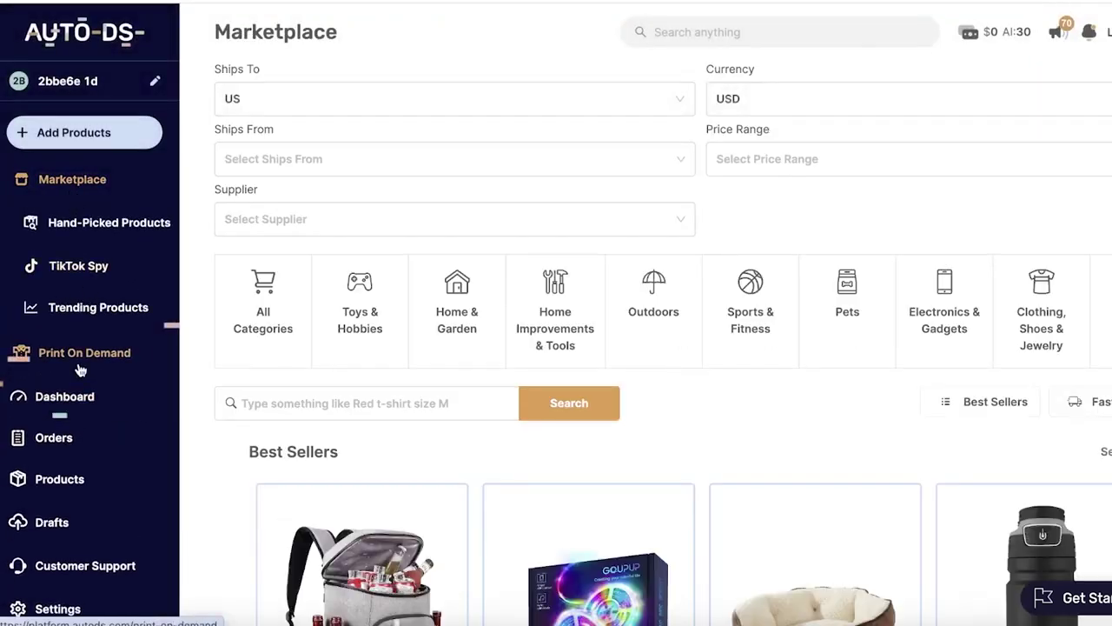
{"action": "left_click", "coordinate": [54, 396]}
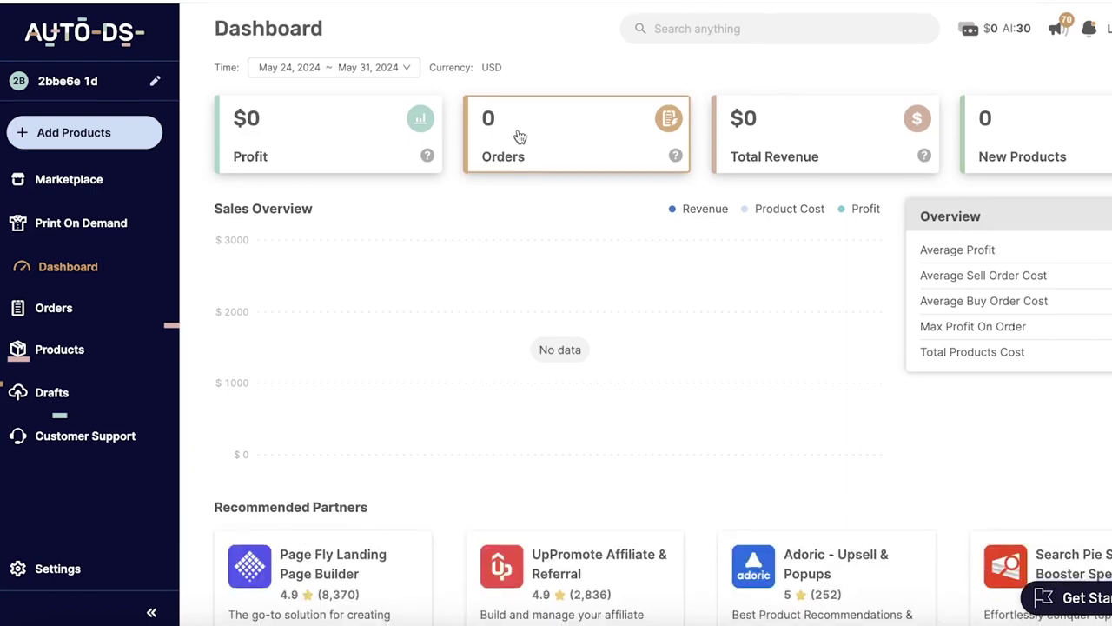
{"action": "scroll", "coordinate": [538, 122], "scroll_direction": "down", "scroll_amount": 2}
{"action": "scroll", "coordinate": [538, 122], "scroll_direction": "up", "scroll_amount": 2}
{"action": "left_click", "coordinate": [682, 128]}
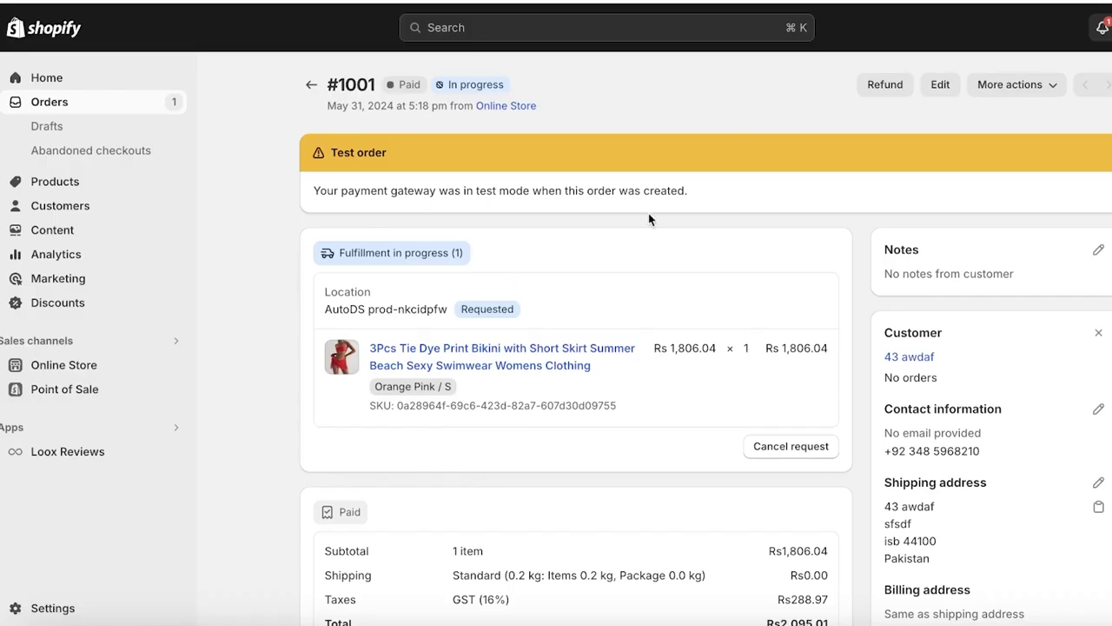
{"action": "scroll", "coordinate": [770, 459], "scroll_direction": "down", "scroll_amount": 6}
{"action": "scroll", "coordinate": [650, 424], "scroll_direction": "up", "scroll_amount": 6}
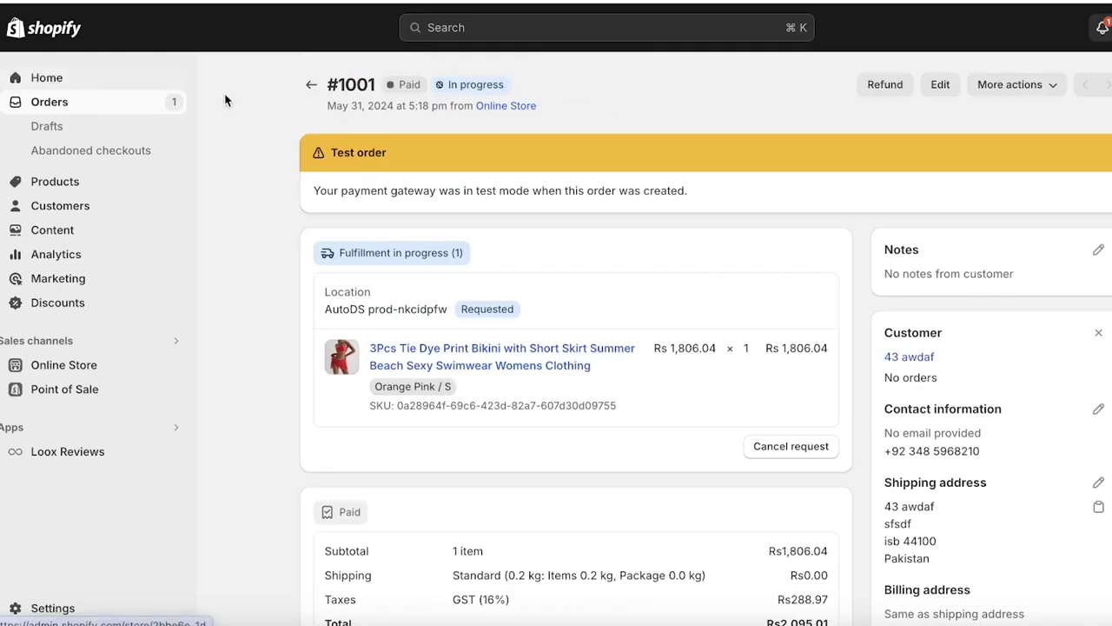
{"action": "left_click", "coordinate": [310, 84]}
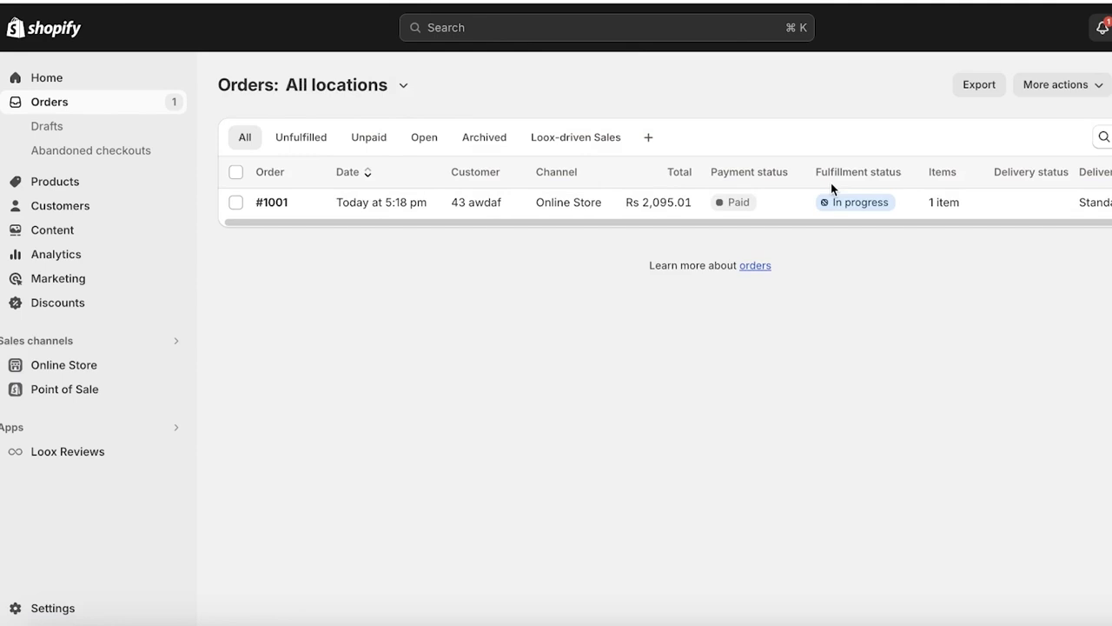
{"action": "left_click", "coordinate": [860, 205]}
{"action": "scroll", "coordinate": [1061, 208], "scroll_direction": "down", "scroll_amount": 5}
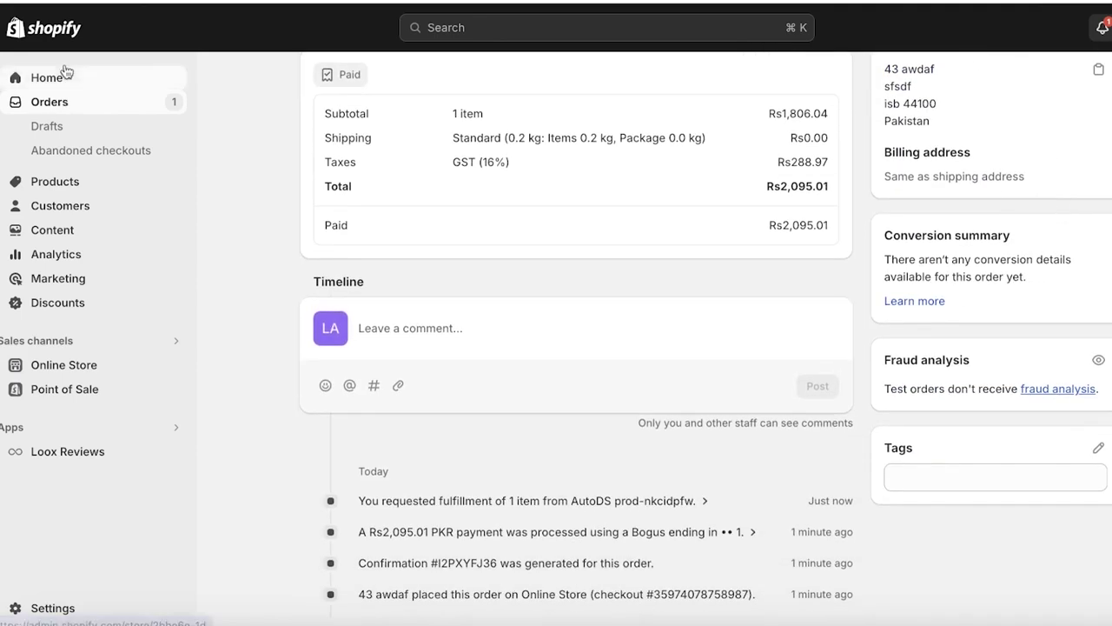
{"action": "left_click", "coordinate": [70, 78]}
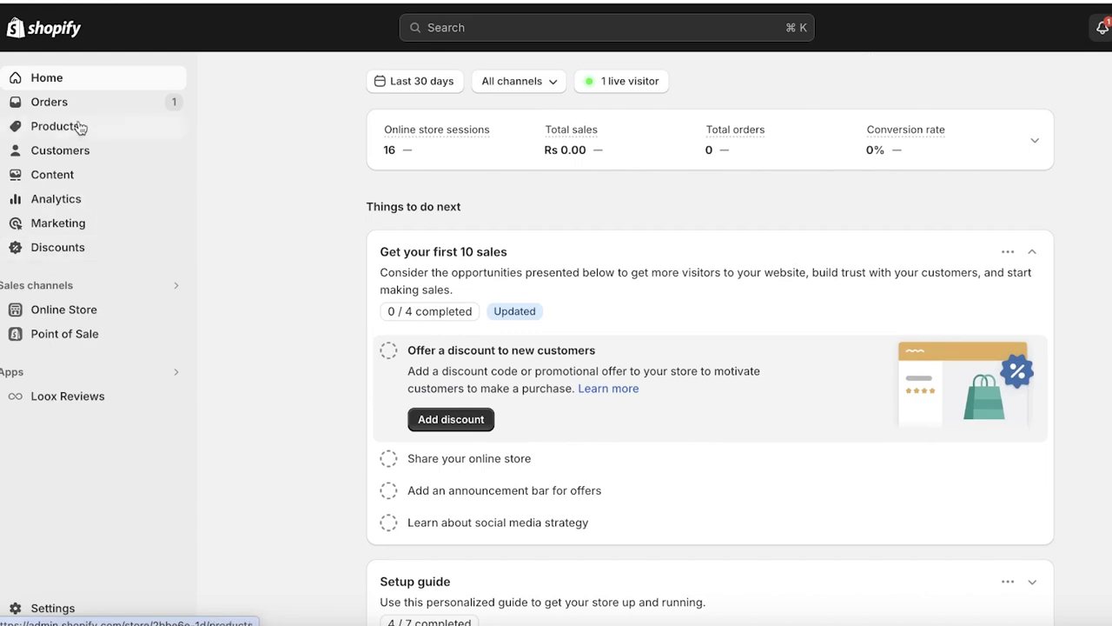
{"action": "left_click", "coordinate": [76, 105]}
{"action": "left_click", "coordinate": [751, 207]}
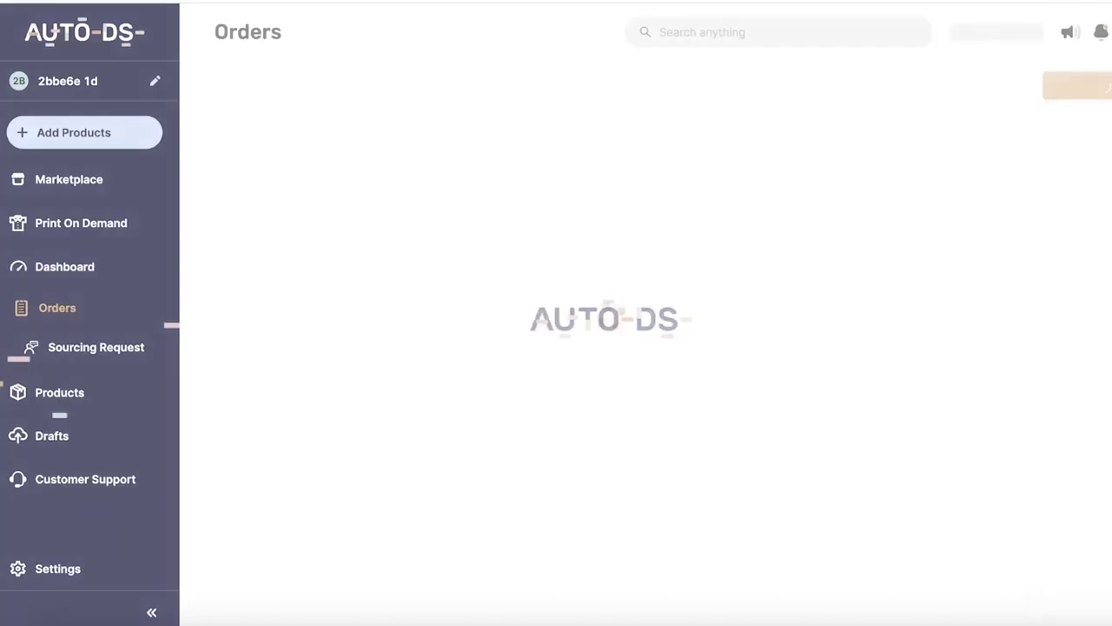
Step: Keep the connected Shopify store checked in the AutoDS store filter and apply Update
{"action": "left_click", "coordinate": [67, 80]}
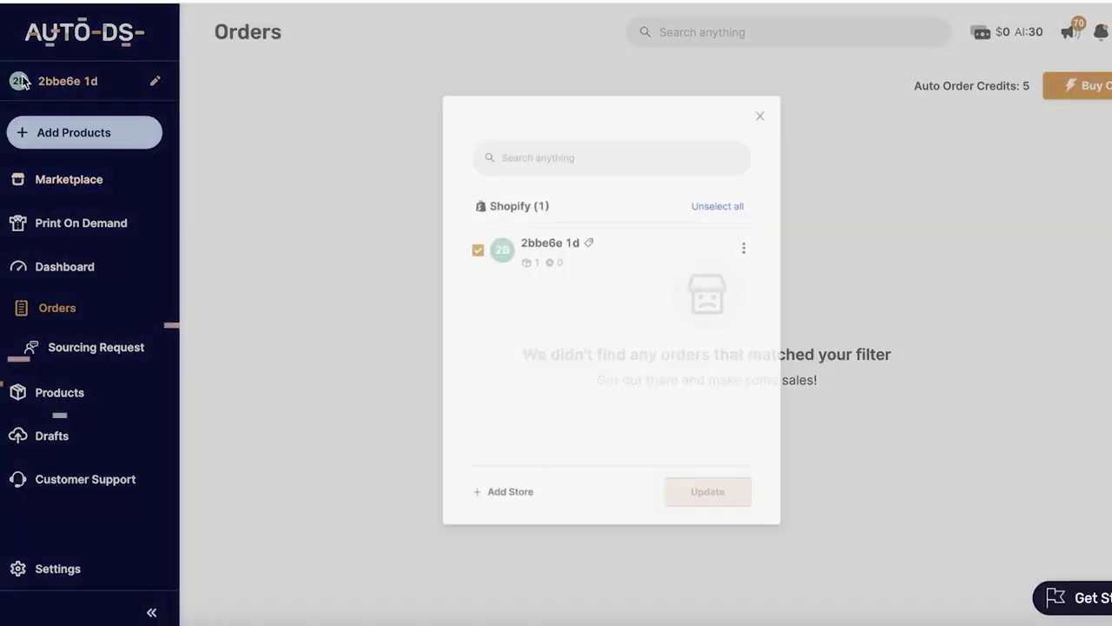
{"action": "left_click", "coordinate": [768, 532]}
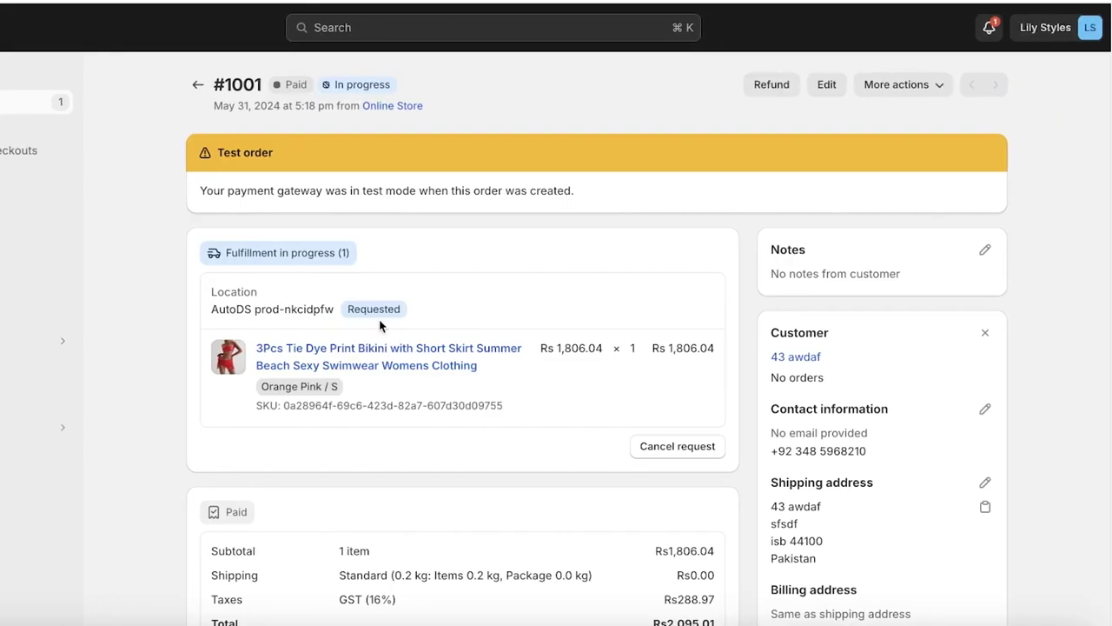
{"action": "scroll", "coordinate": [488, 259], "scroll_direction": "down", "scroll_amount": 3}
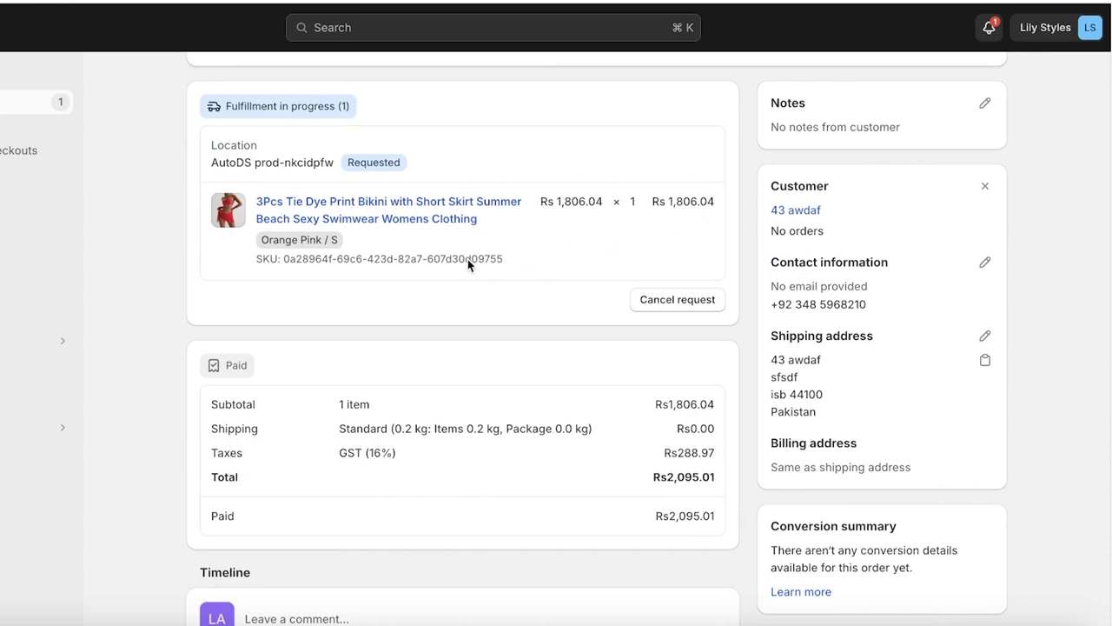
Step: Cancel the AutoDS fulfillment request on order #1001's fulfillment card
{"action": "scroll", "coordinate": [468, 265], "scroll_direction": "down", "scroll_amount": 1}
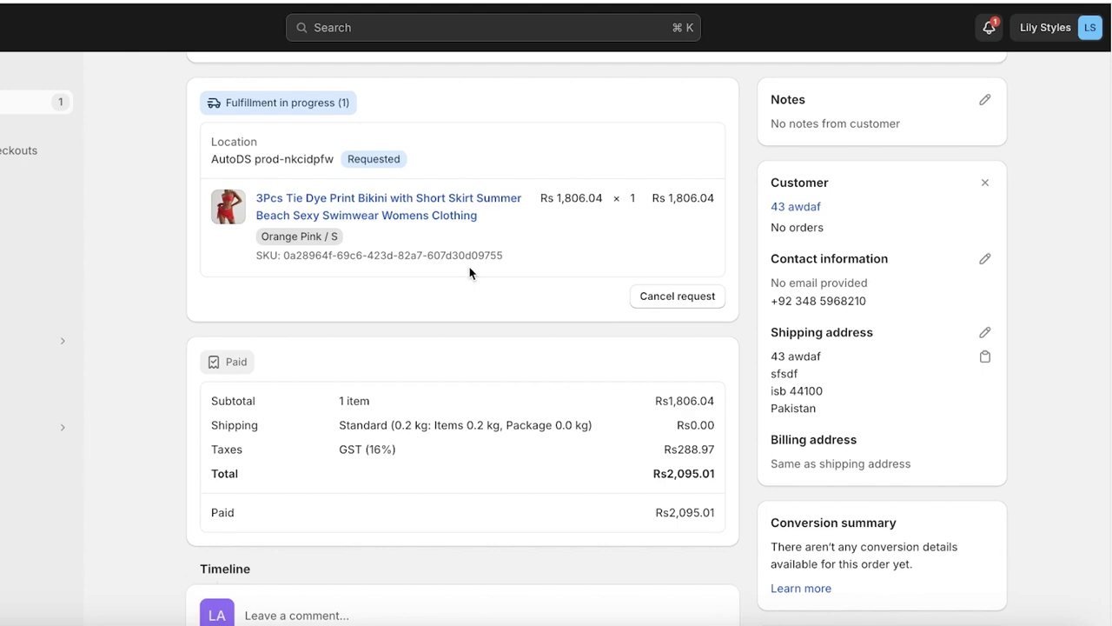
{"action": "scroll", "coordinate": [470, 274], "scroll_direction": "down", "scroll_amount": 2}
{"action": "scroll", "coordinate": [472, 278], "scroll_direction": "up", "scroll_amount": 4}
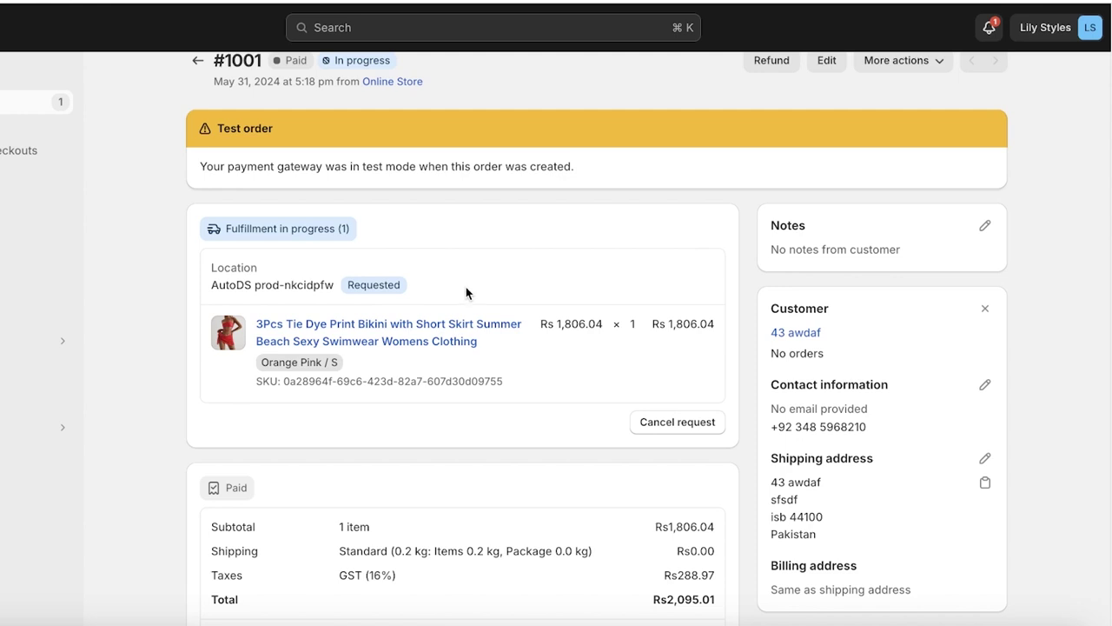
{"action": "left_click", "coordinate": [674, 424]}
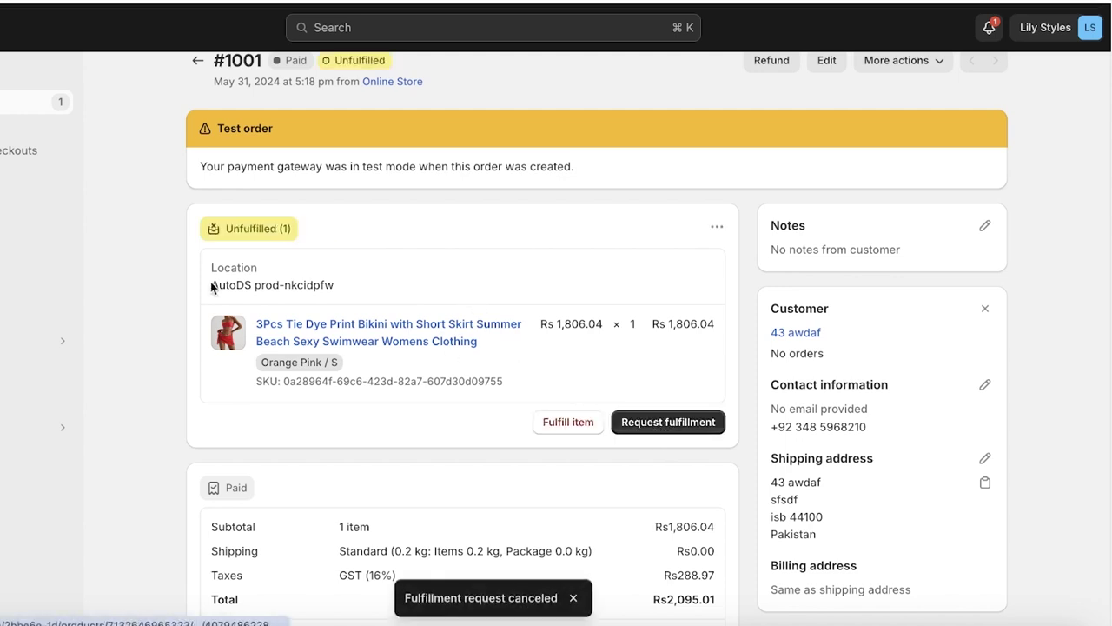
Step: Go to the Shopify admin Home dashboard to see the 30-day sales summary
{"action": "left_click", "coordinate": [35, 78]}
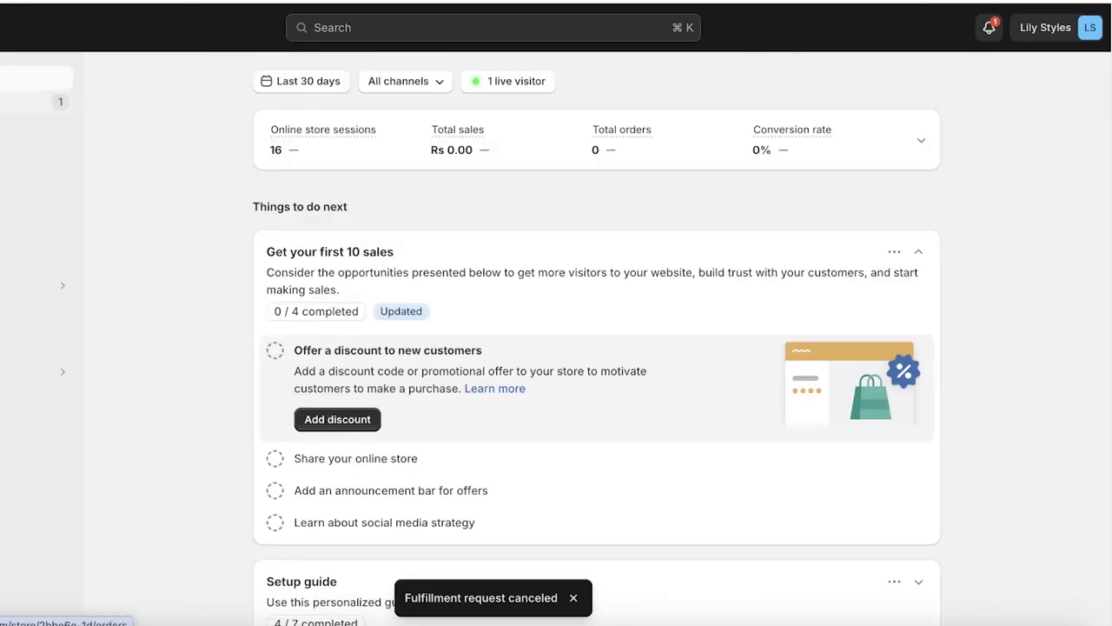